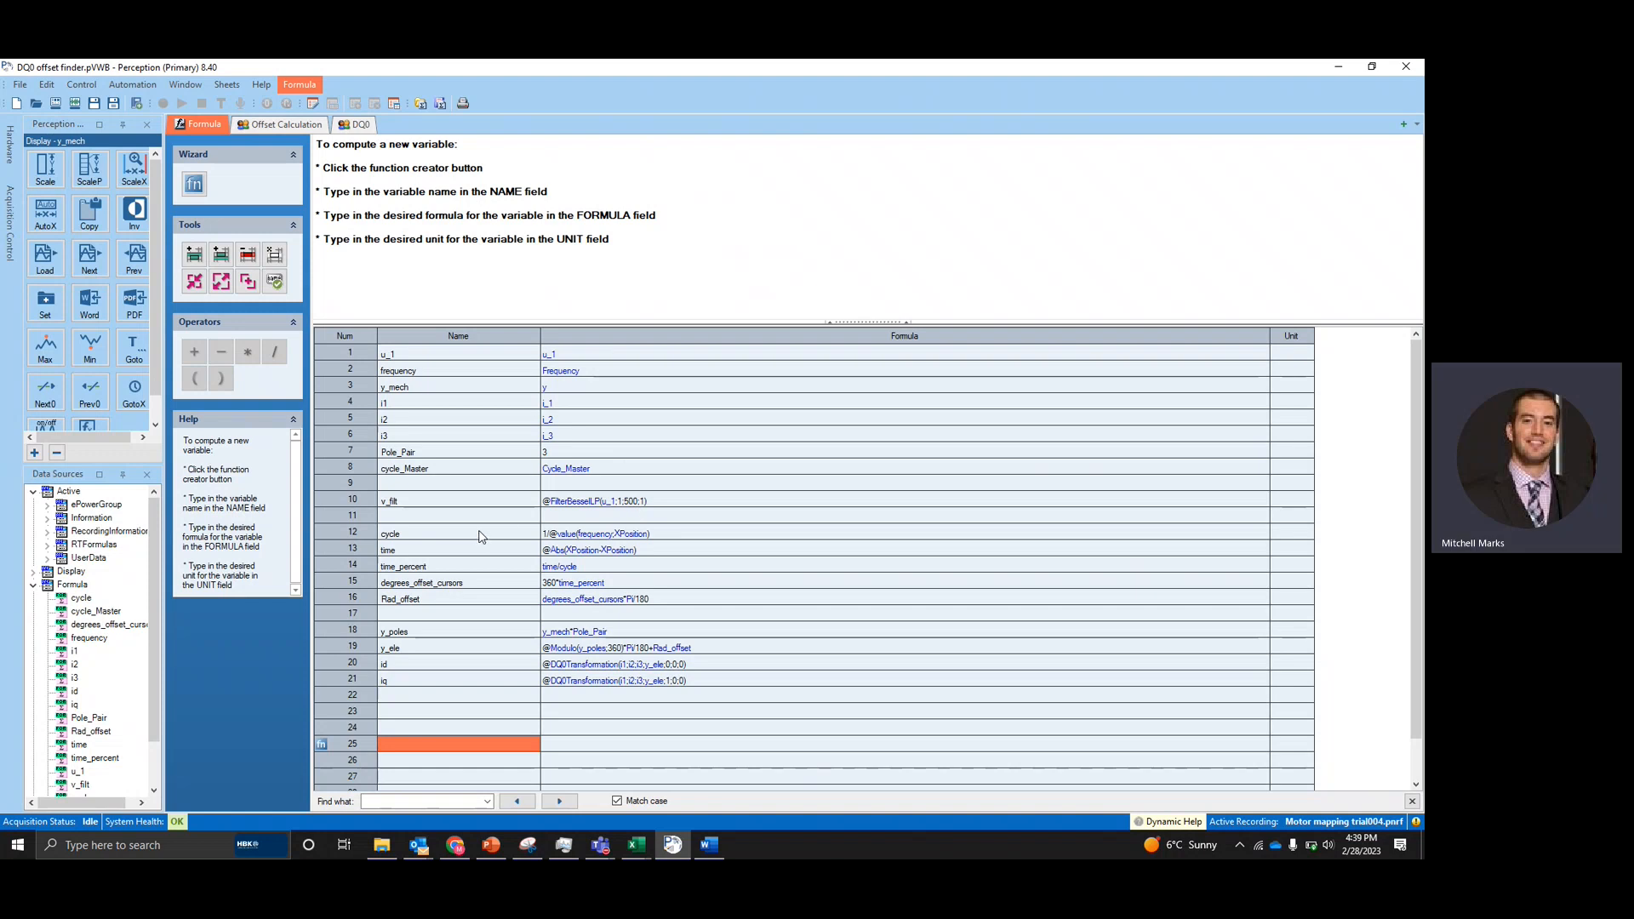
Examine the formula rows for cycle, time and time_percent, and the block from y_poles through y_ele, id and iq
{"action": "left_click", "coordinate": [513, 535]}
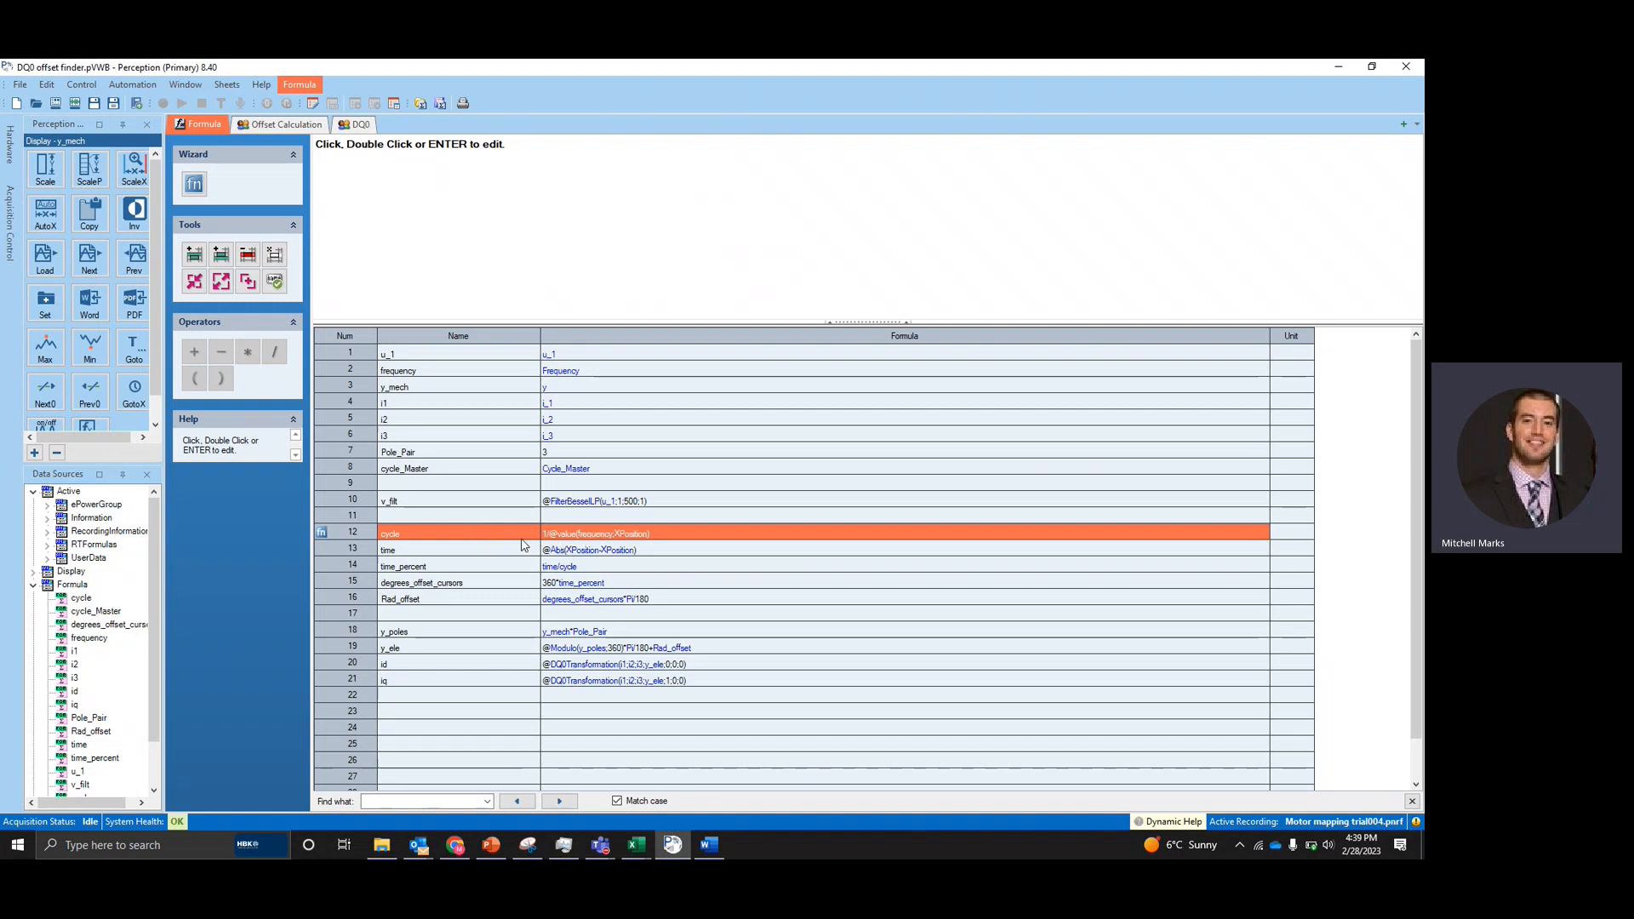
{"action": "double_click", "coordinate": [670, 536]}
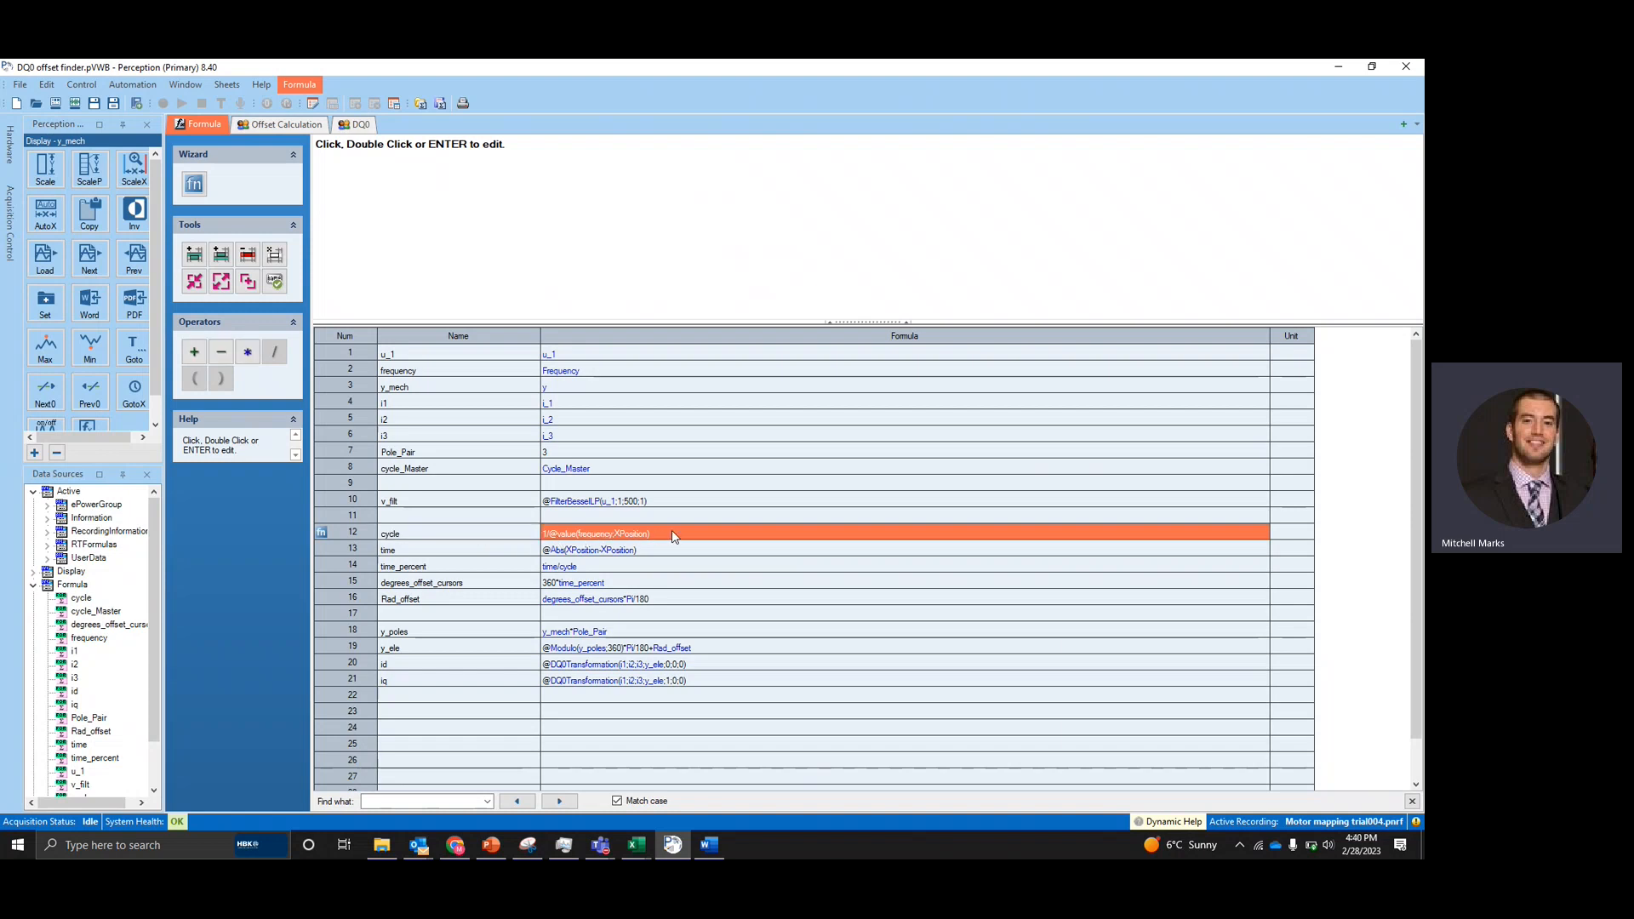
{"action": "left_click", "coordinate": [747, 519]}
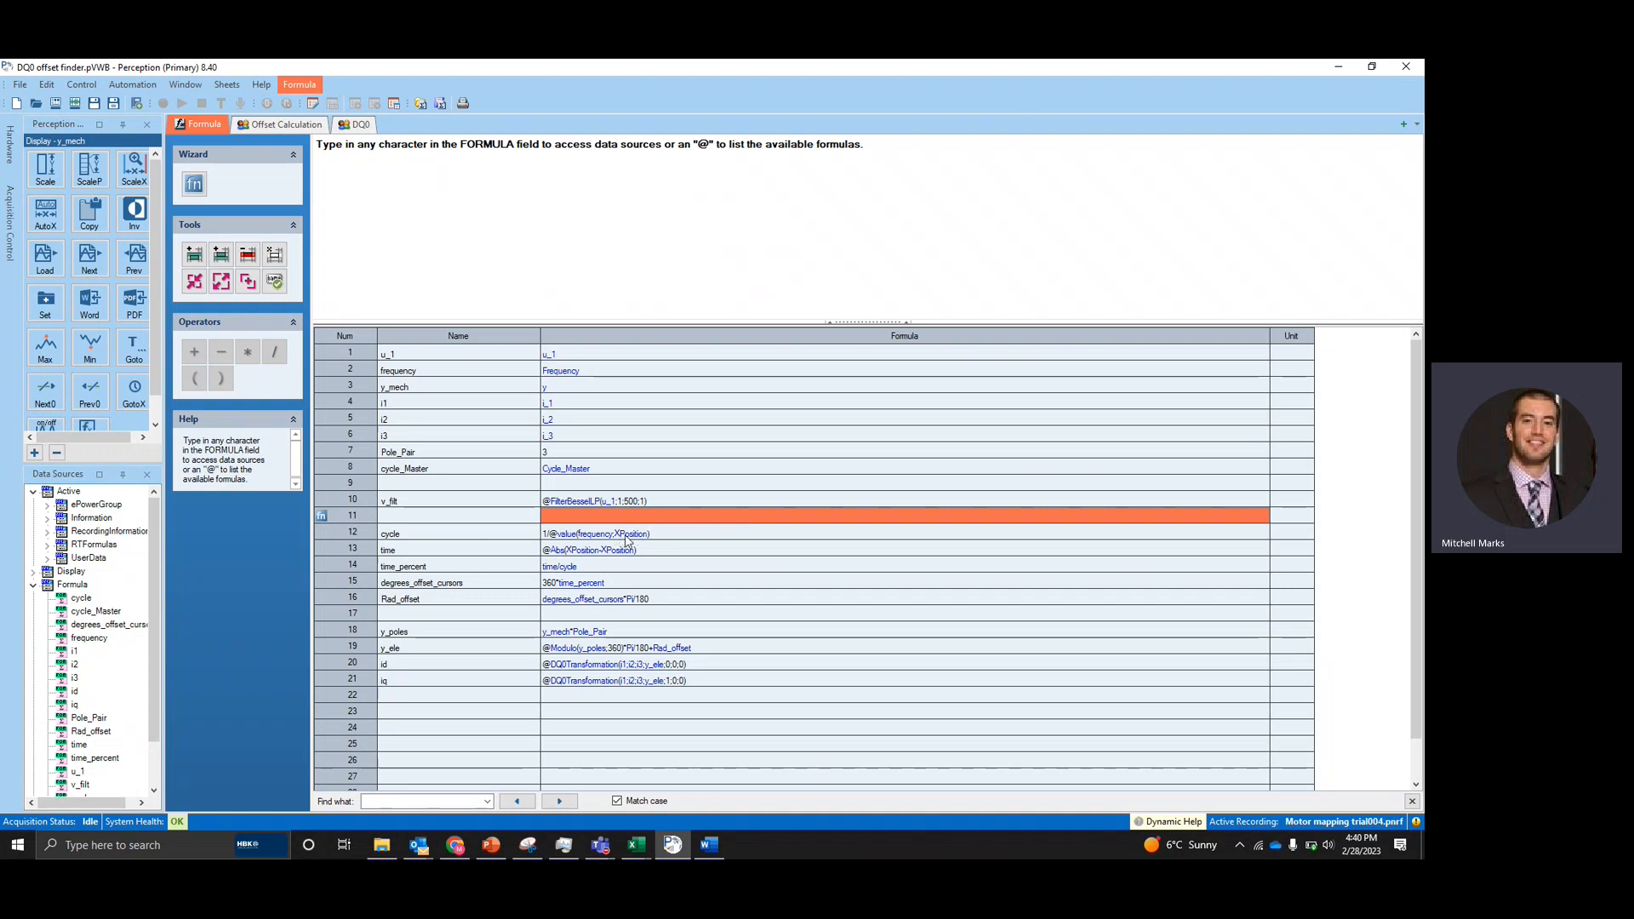
{"action": "left_click", "coordinate": [487, 558]}
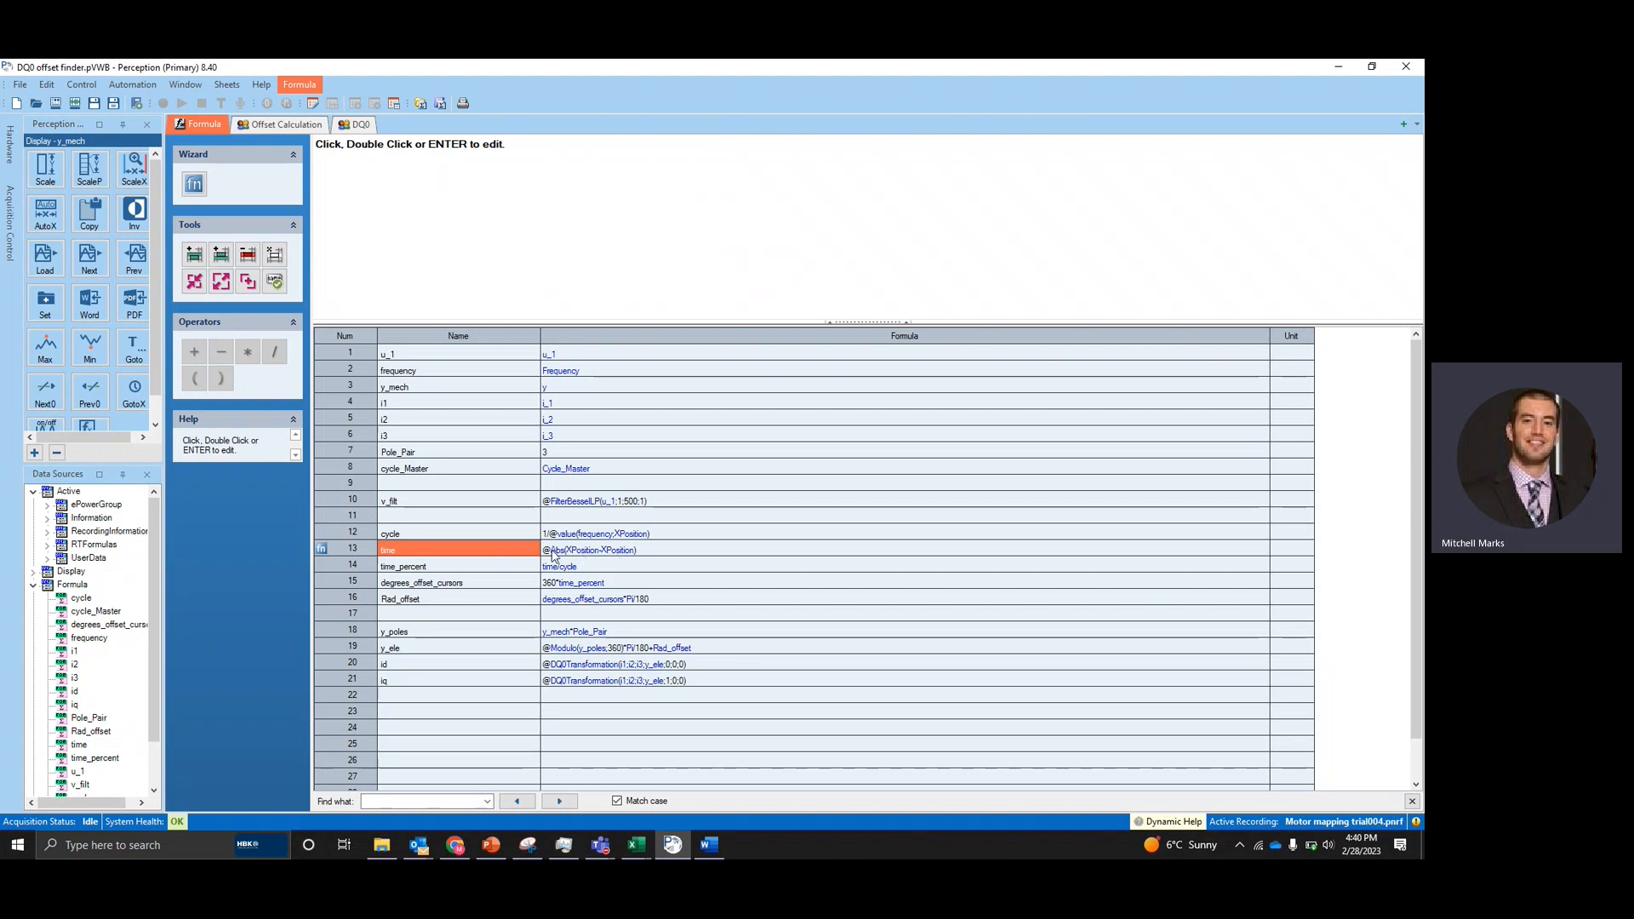
{"action": "left_click", "coordinate": [474, 570]}
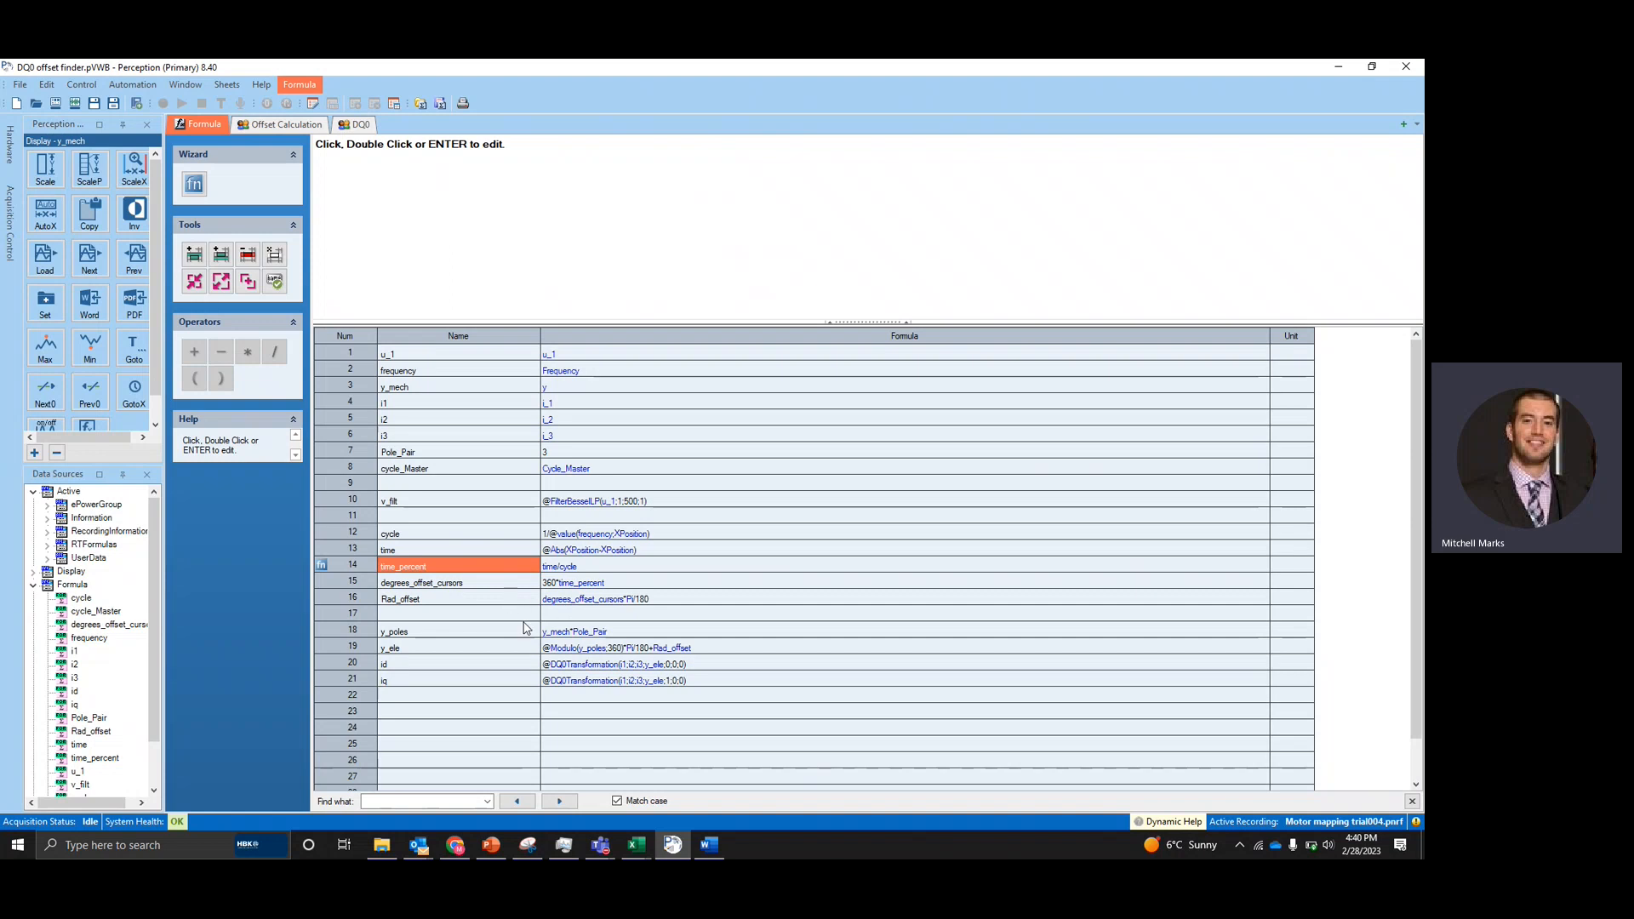
{"action": "left_click_drag", "start_coordinate": [476, 634], "coordinate": [565, 693]}
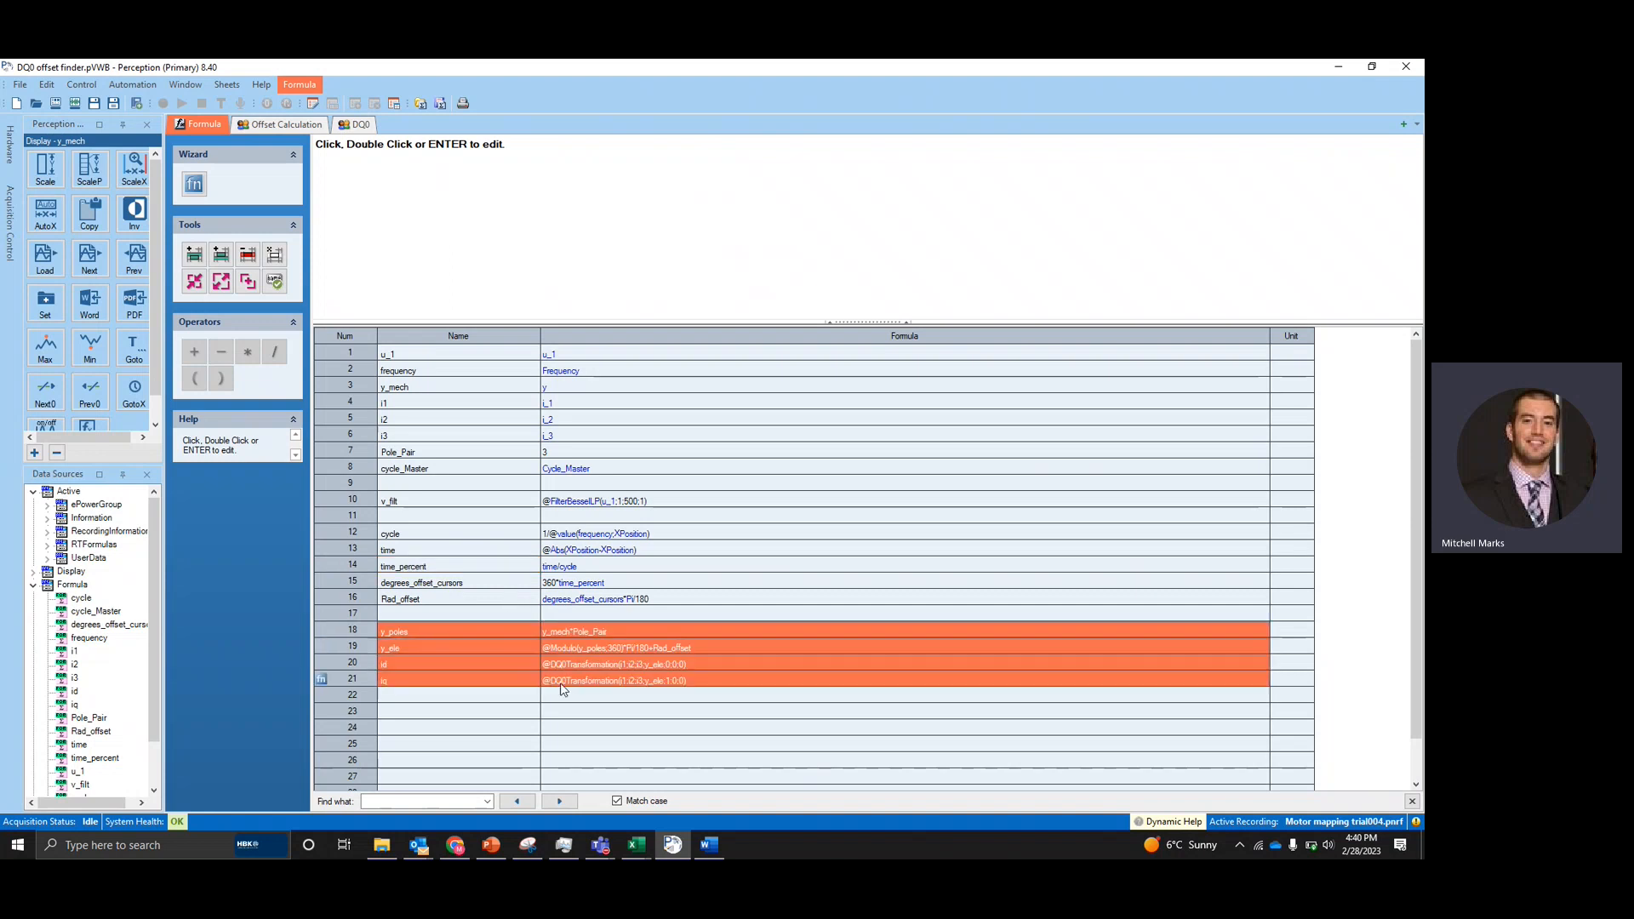
{"action": "left_click", "coordinate": [445, 713]}
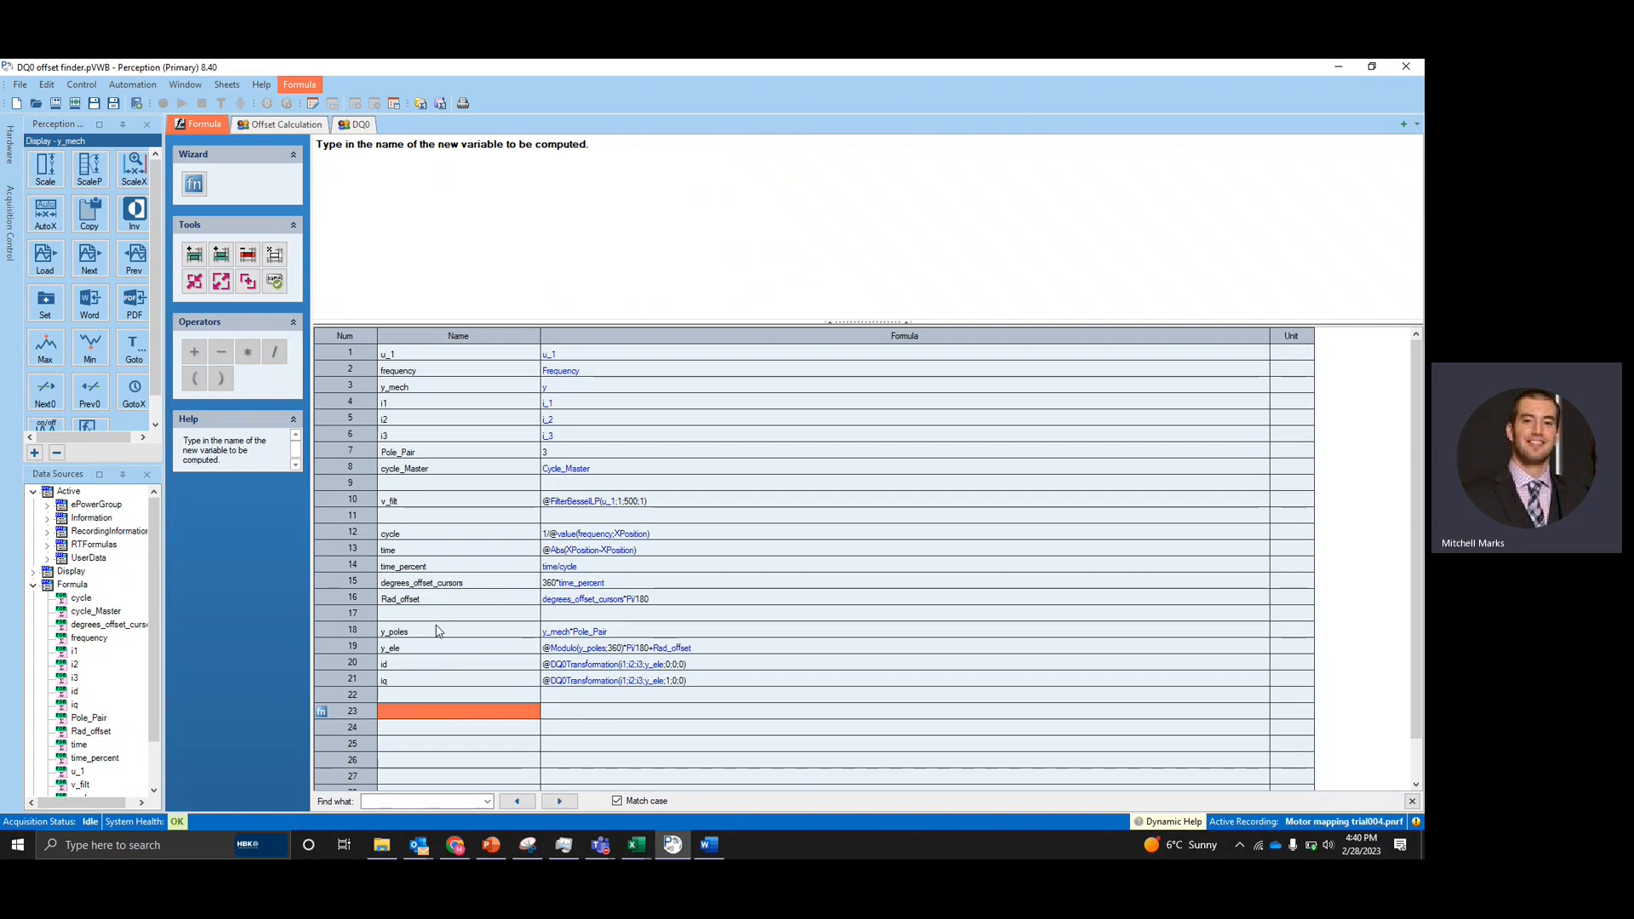
{"action": "left_click_drag", "start_coordinate": [440, 631], "coordinate": [561, 683]}
{"action": "left_click", "coordinate": [467, 713]}
On the Offset Calculation sheet, shift both measurement cursors and snap one to the next level crossing of v_filt before the y_mech jump
{"action": "left_click", "coordinate": [294, 121]}
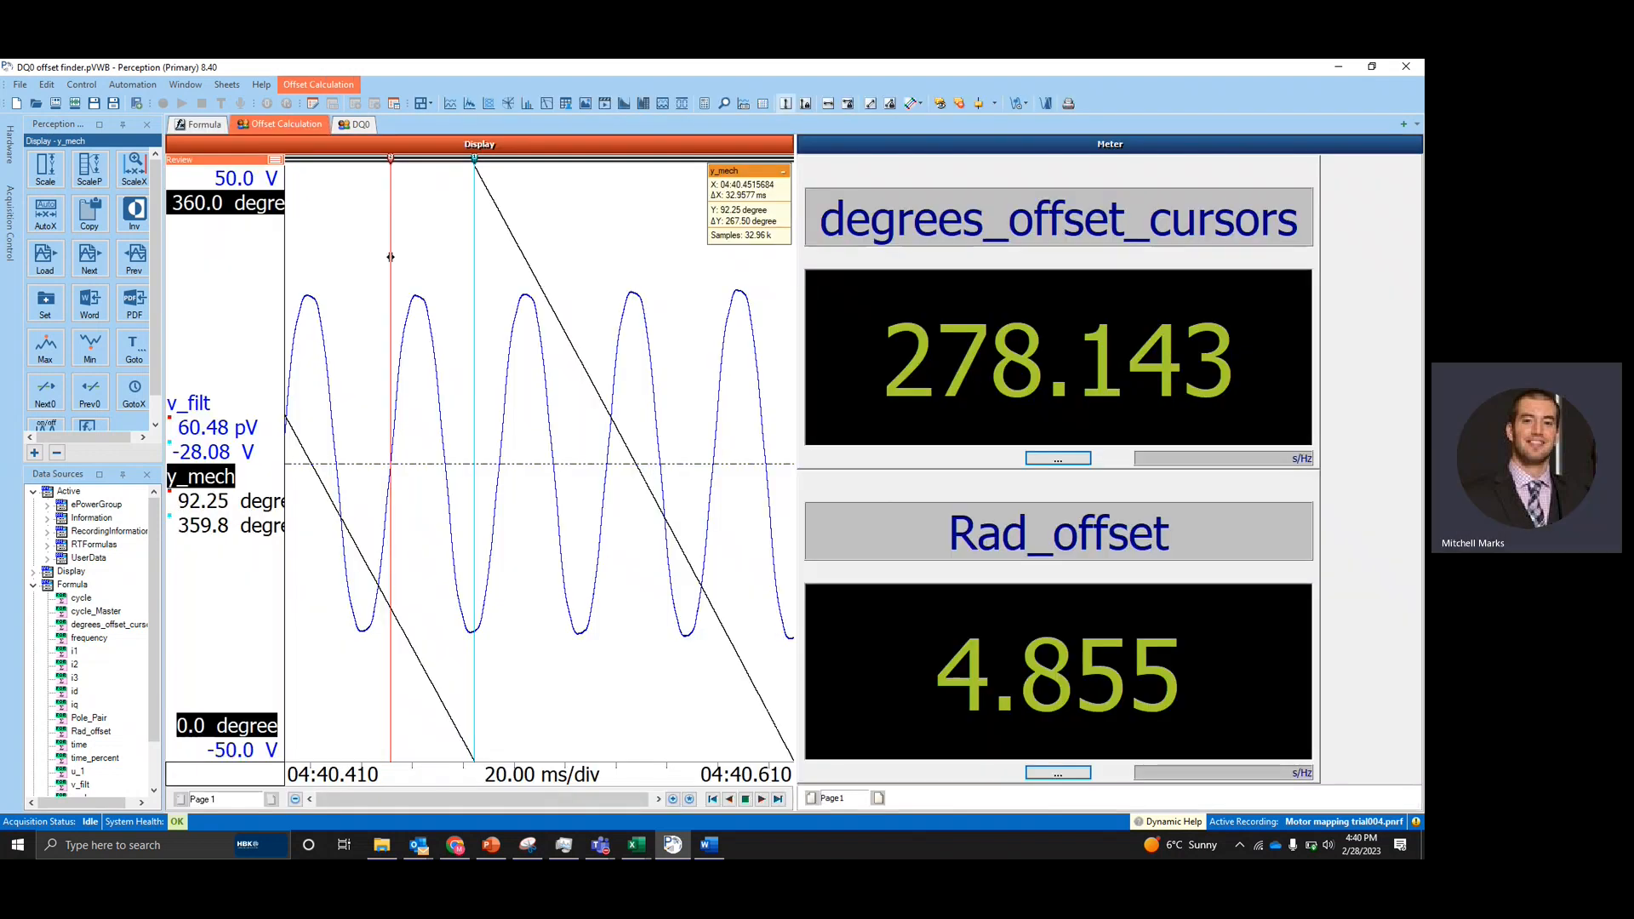
{"action": "left_click_drag", "start_coordinate": [391, 255], "coordinate": [369, 256]}
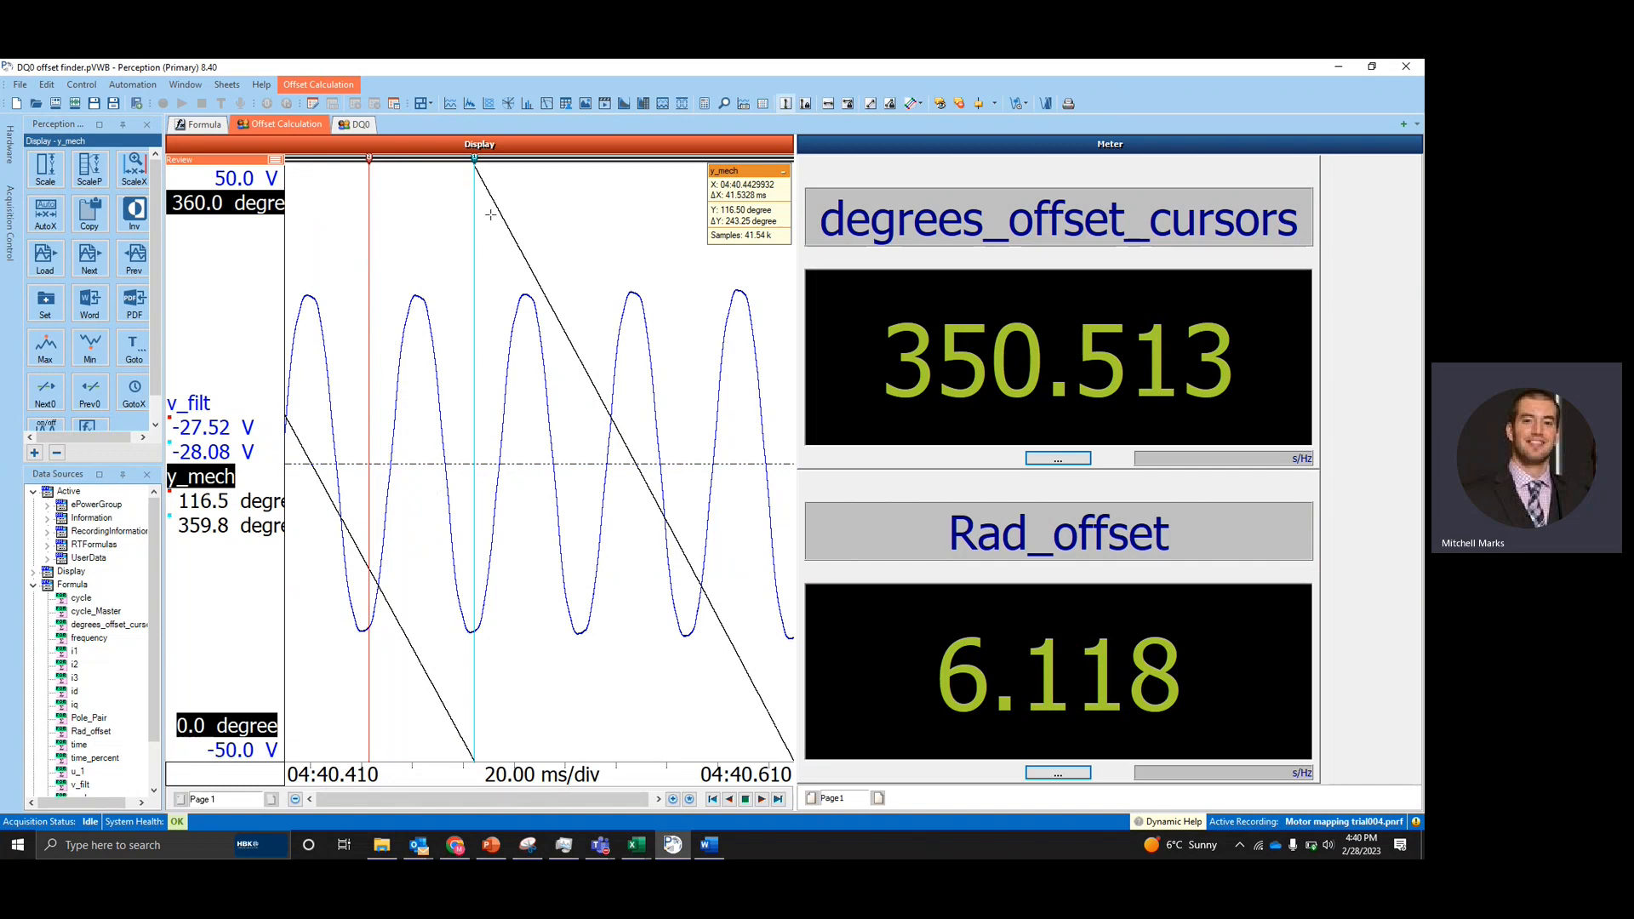
{"action": "left_click_drag", "start_coordinate": [475, 205], "coordinate": [569, 171]}
{"action": "left_click", "coordinate": [369, 172]}
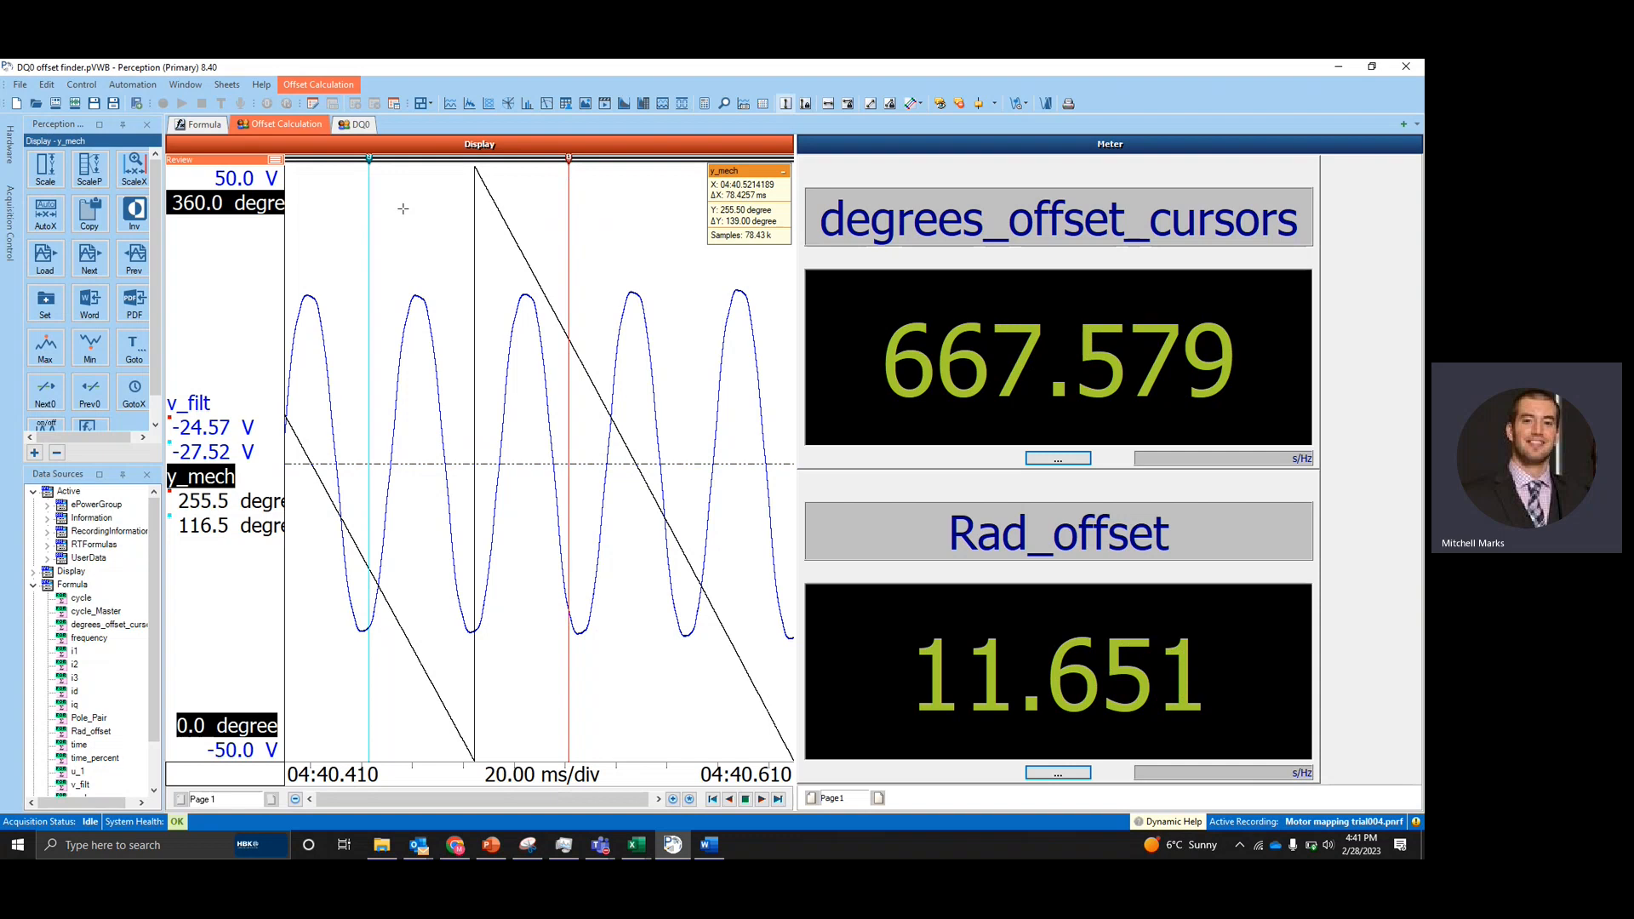
{"action": "left_click_drag", "start_coordinate": [368, 160], "coordinate": [378, 199]}
{"action": "left_click", "coordinate": [193, 407]}
{"action": "left_click", "coordinate": [48, 393]}
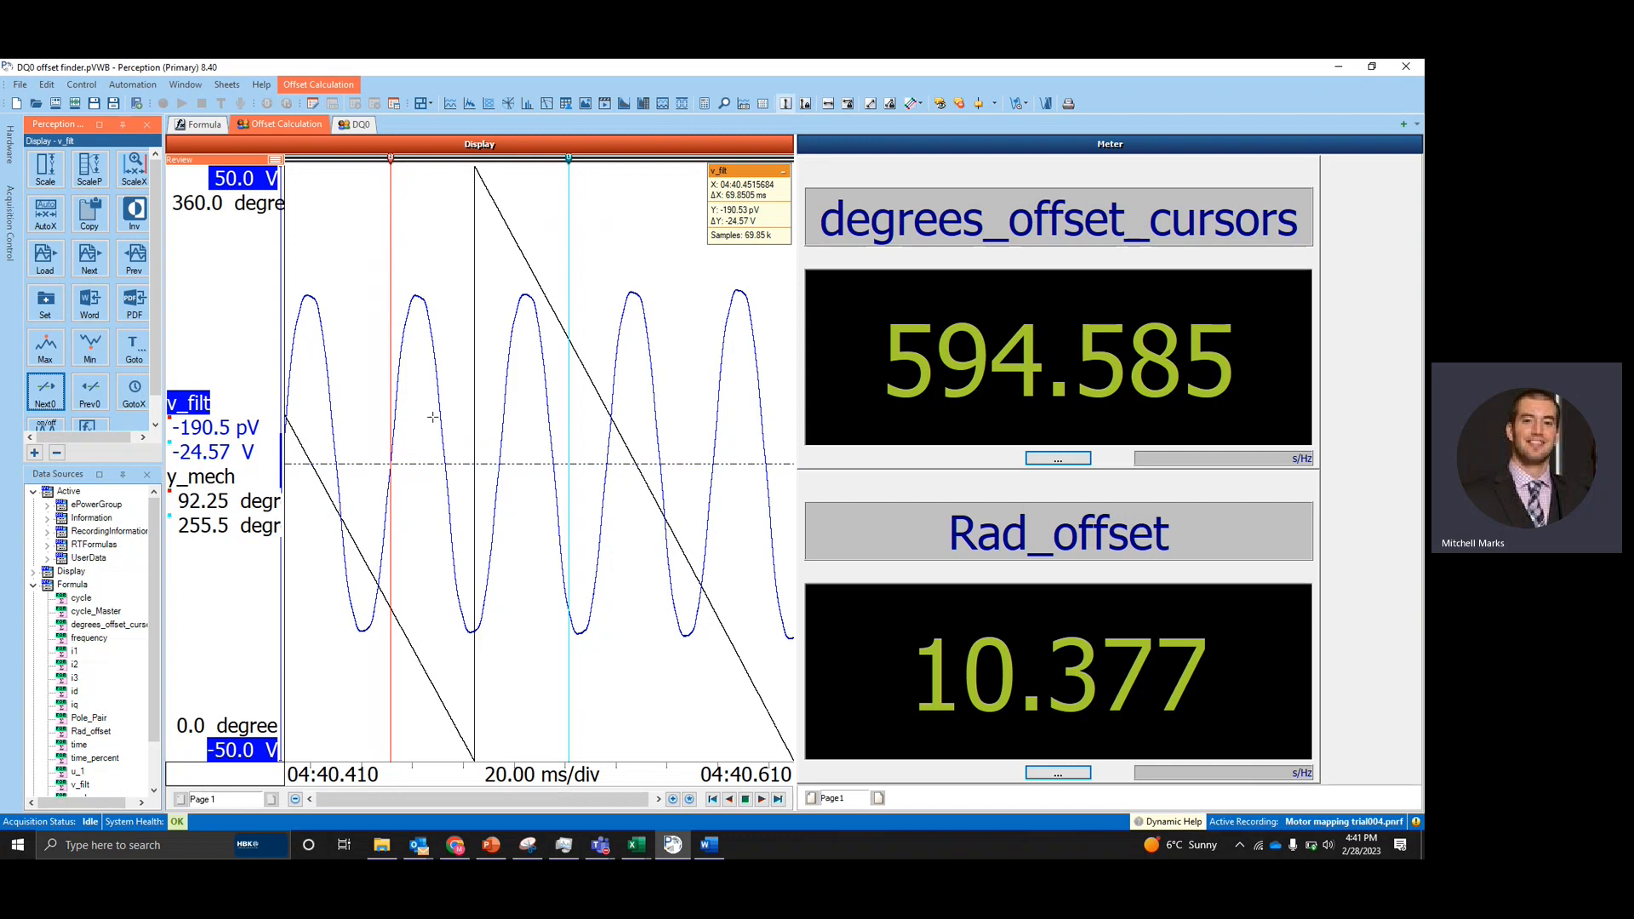
Move the other measurement cursor near the y_mech jump and snap it to the maximum of y_mech
{"action": "left_click_drag", "start_coordinate": [568, 185], "coordinate": [459, 188]}
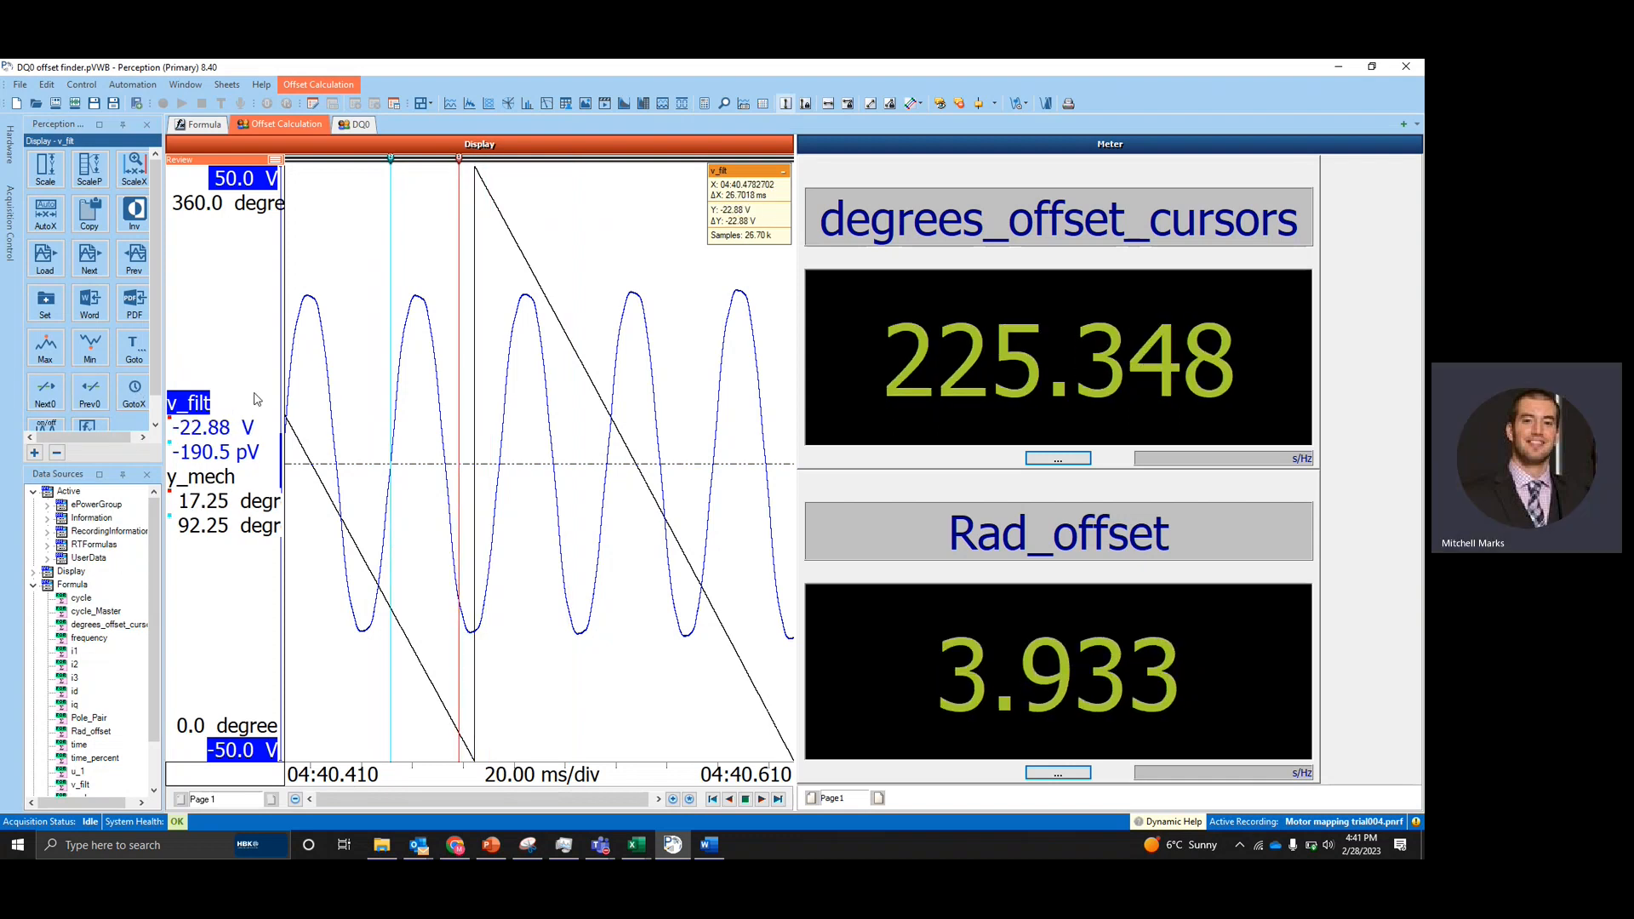
{"action": "left_click", "coordinate": [207, 483]}
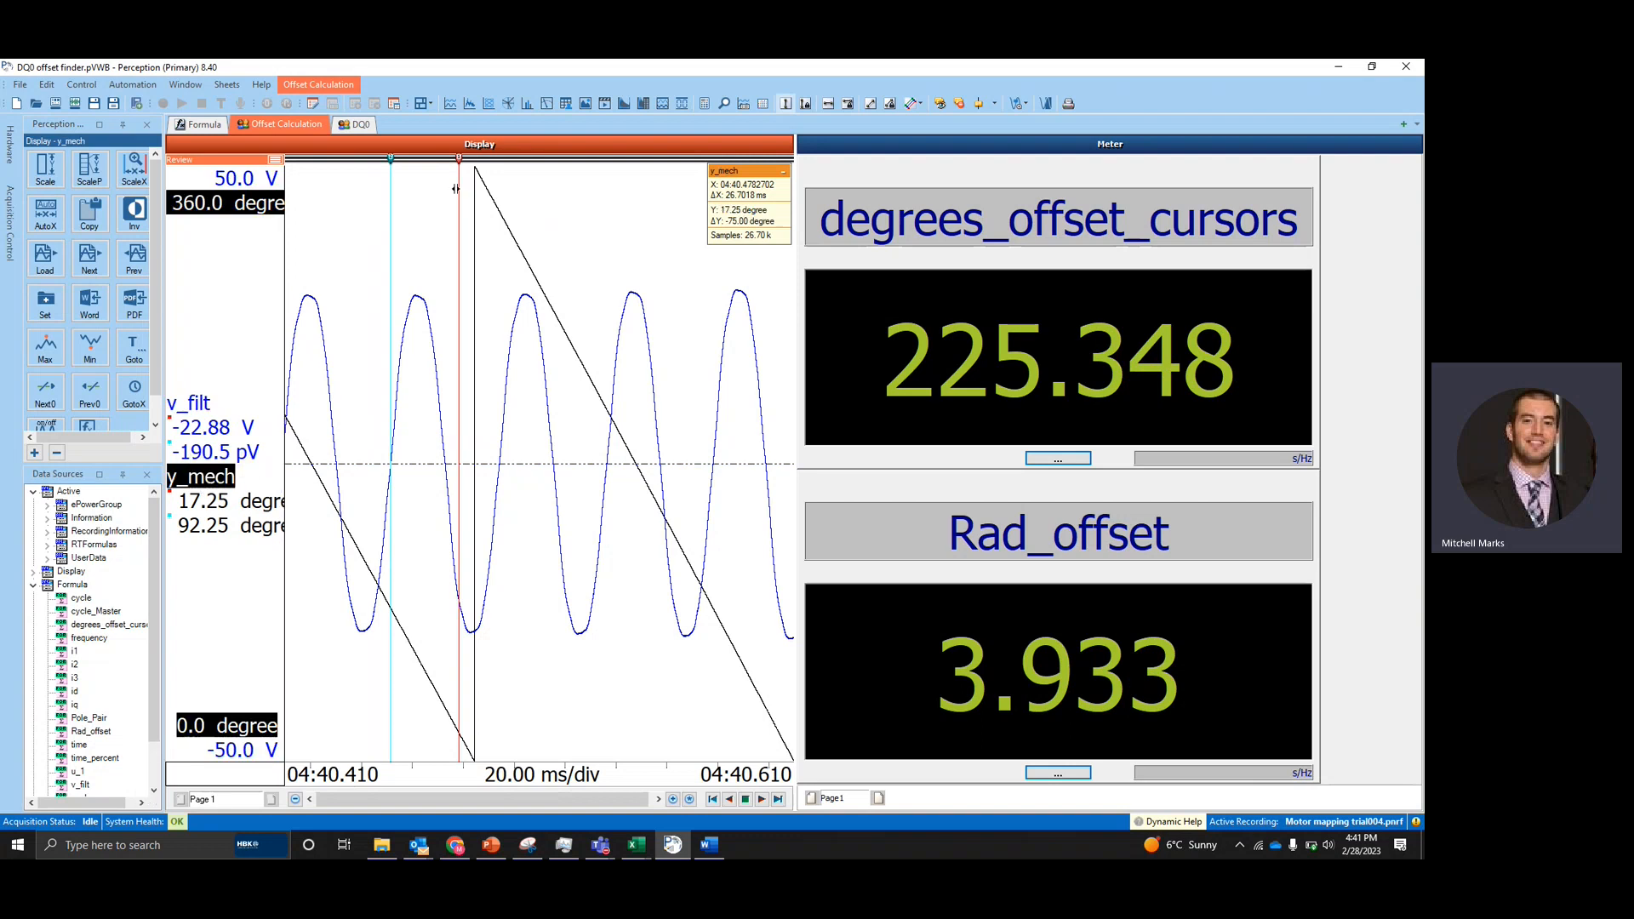
{"action": "left_click_drag", "start_coordinate": [458, 185], "coordinate": [466, 186]}
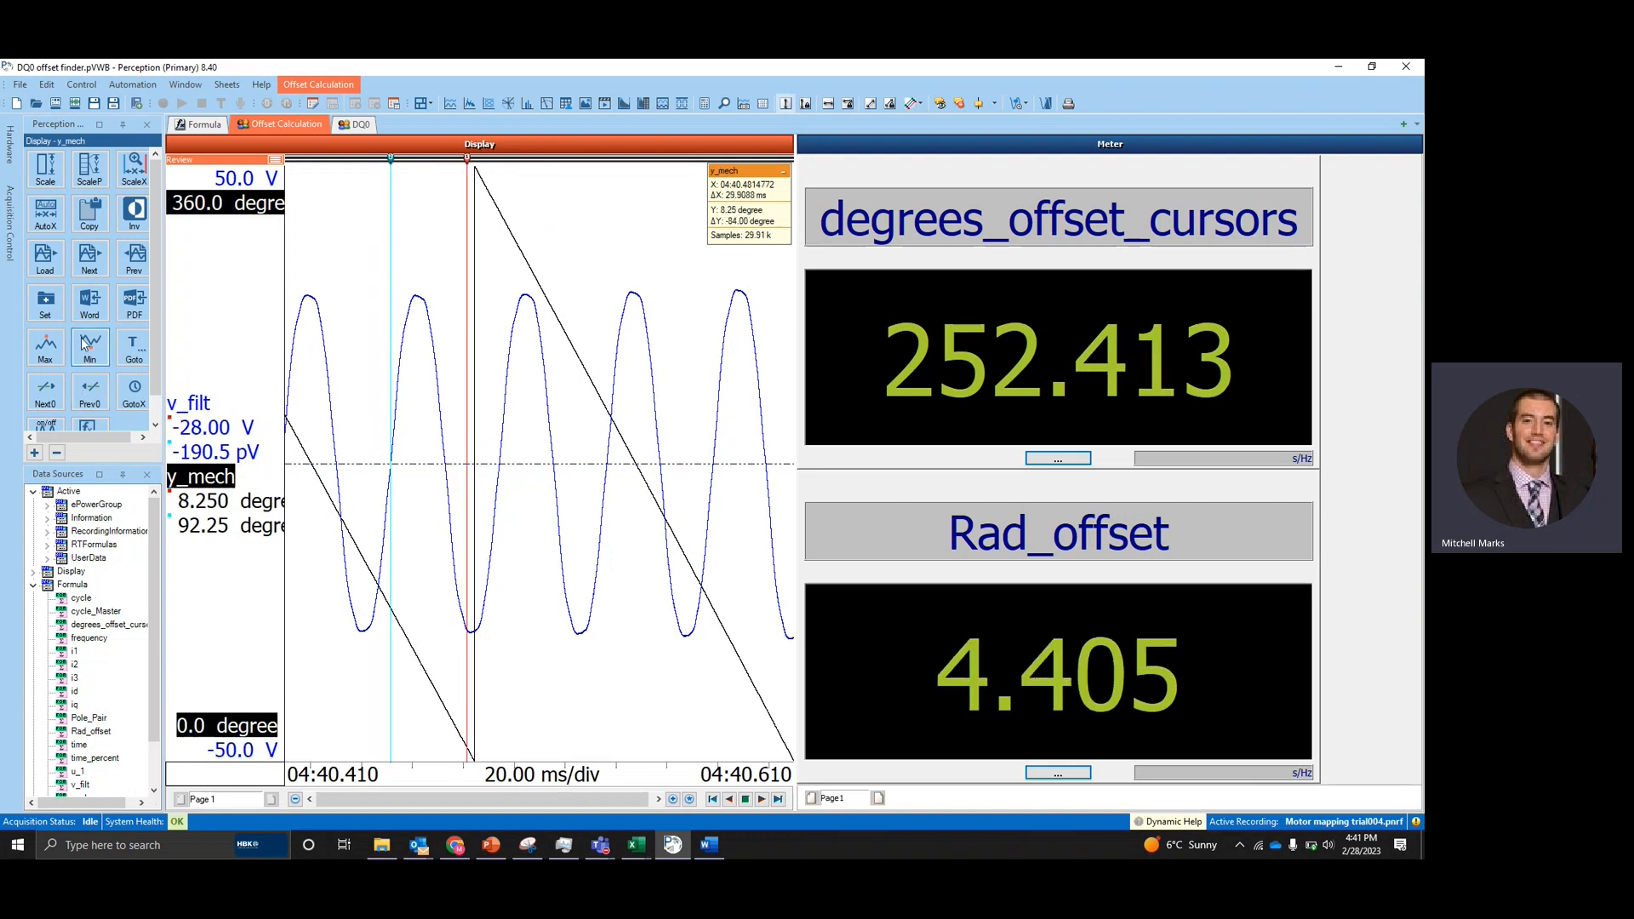
{"action": "left_click", "coordinate": [51, 356]}
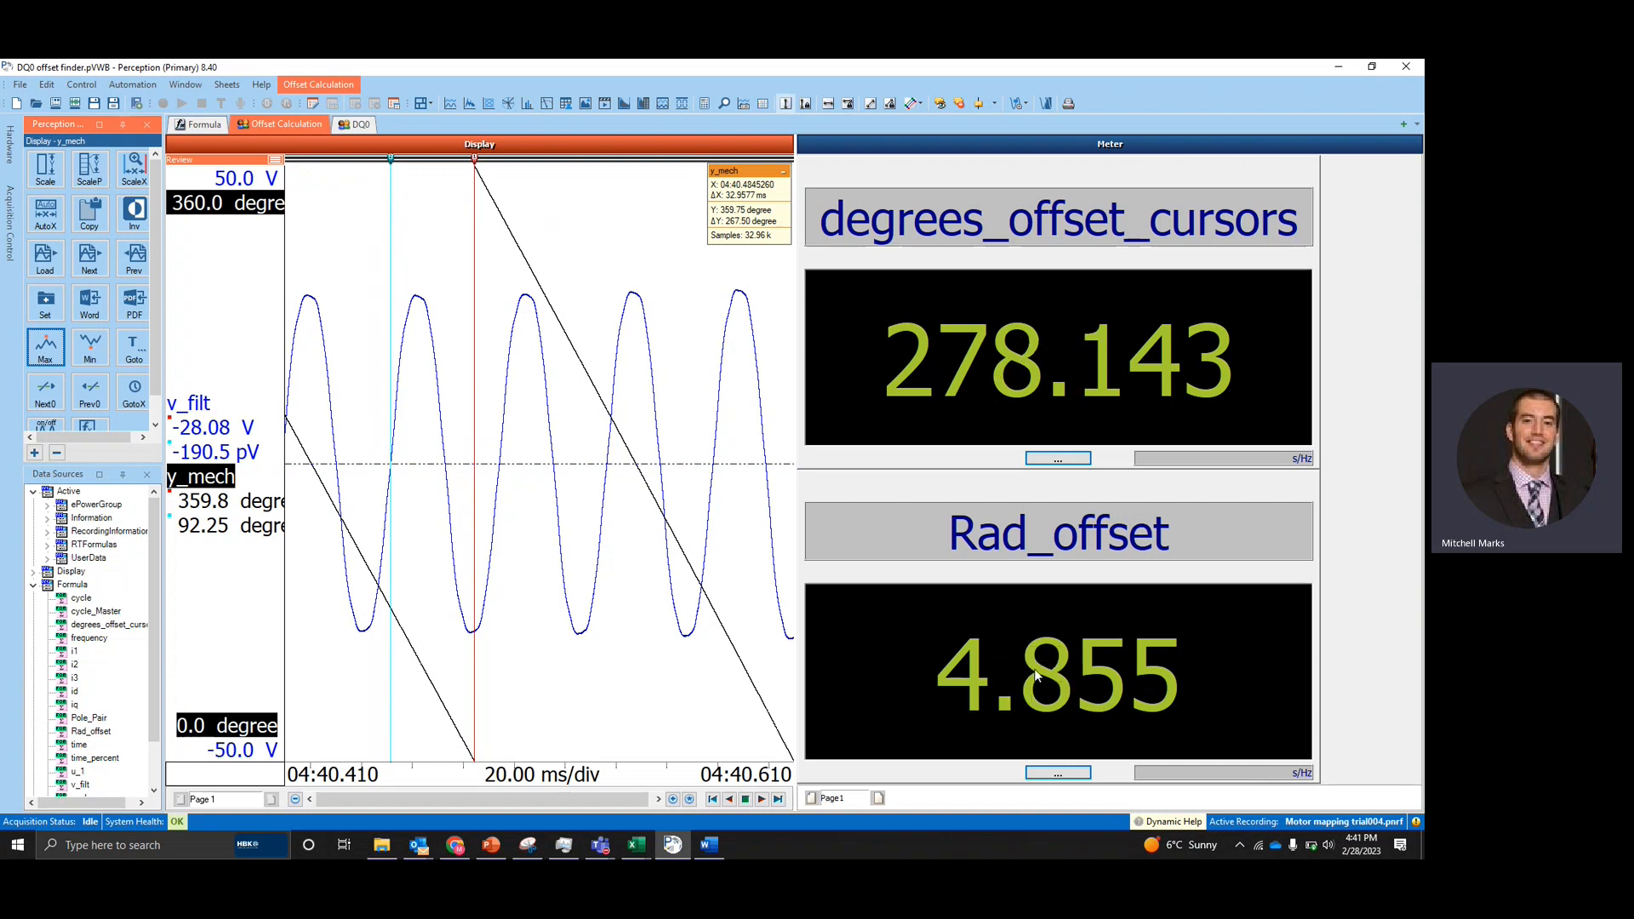
Snap the earlier cursor to the v_filt level crossing just after the y_mech peak, and view the id and iq traces on the DQ0 sheet
{"action": "left_click", "coordinate": [359, 125]}
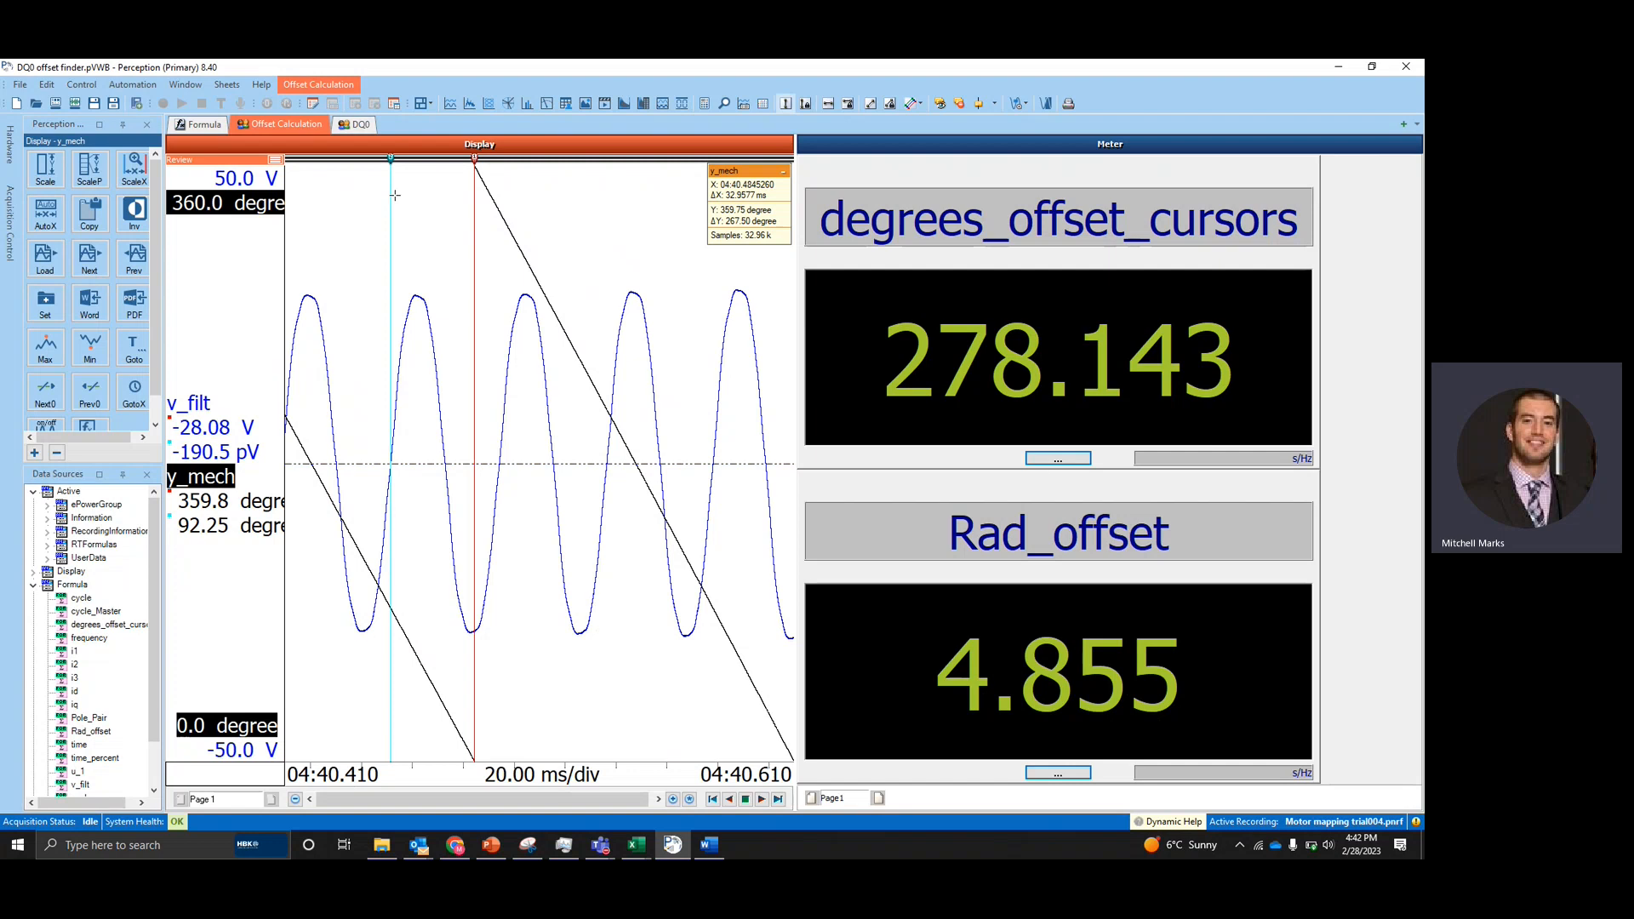
{"action": "left_click_drag", "start_coordinate": [392, 196], "coordinate": [492, 293]}
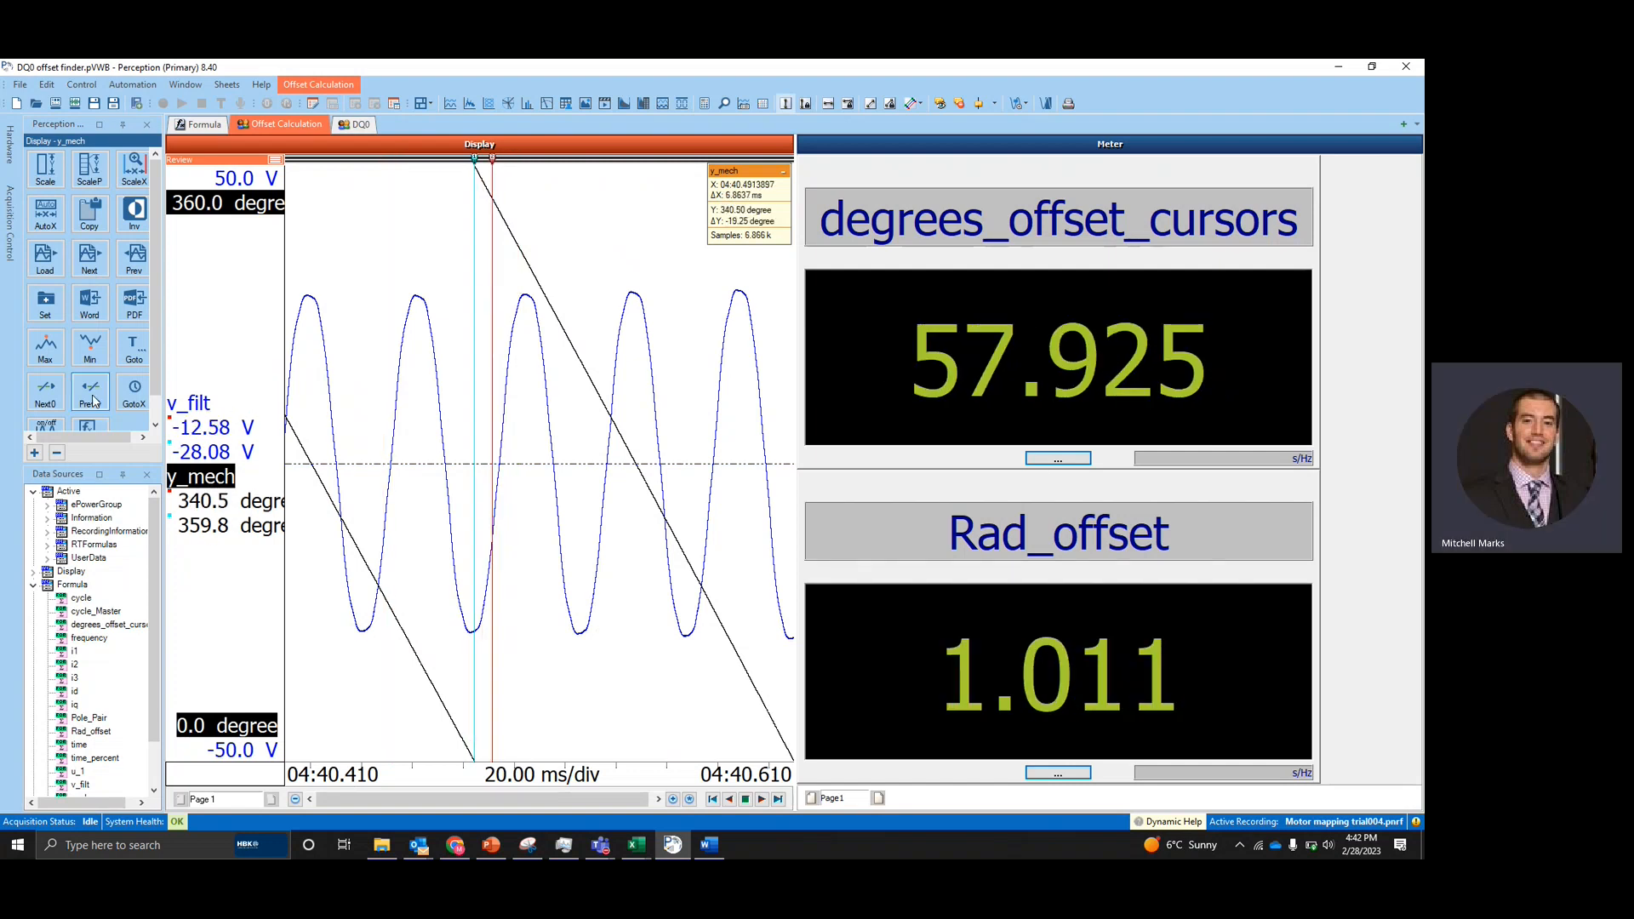
{"action": "left_click", "coordinate": [45, 393]}
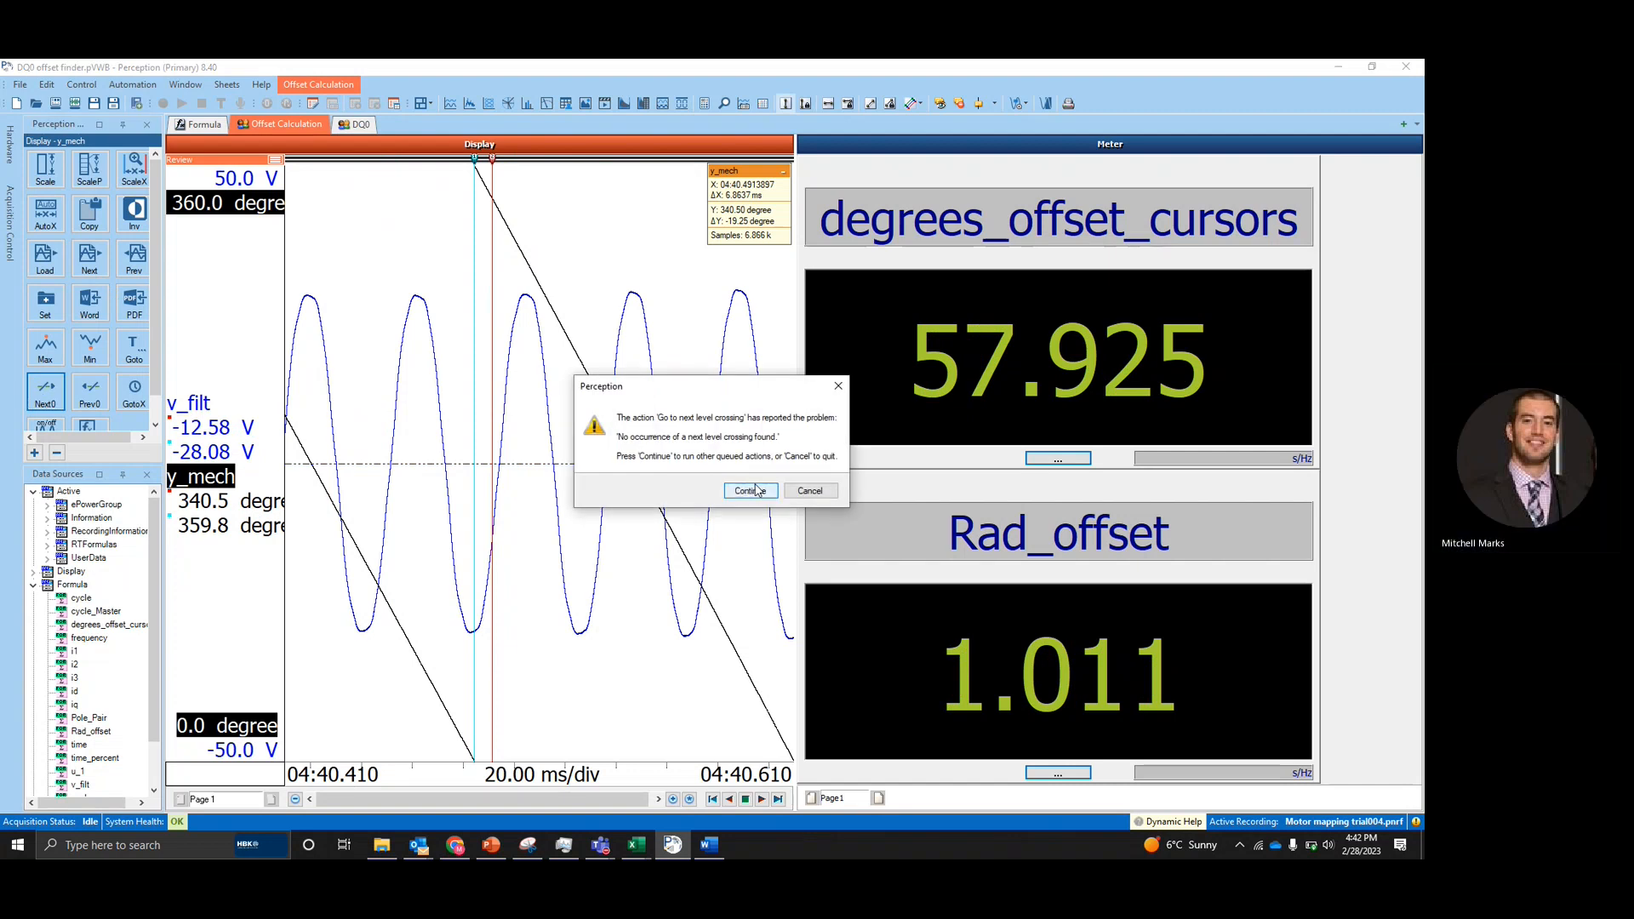
{"action": "left_click", "coordinate": [746, 490]}
{"action": "left_click", "coordinate": [187, 404]}
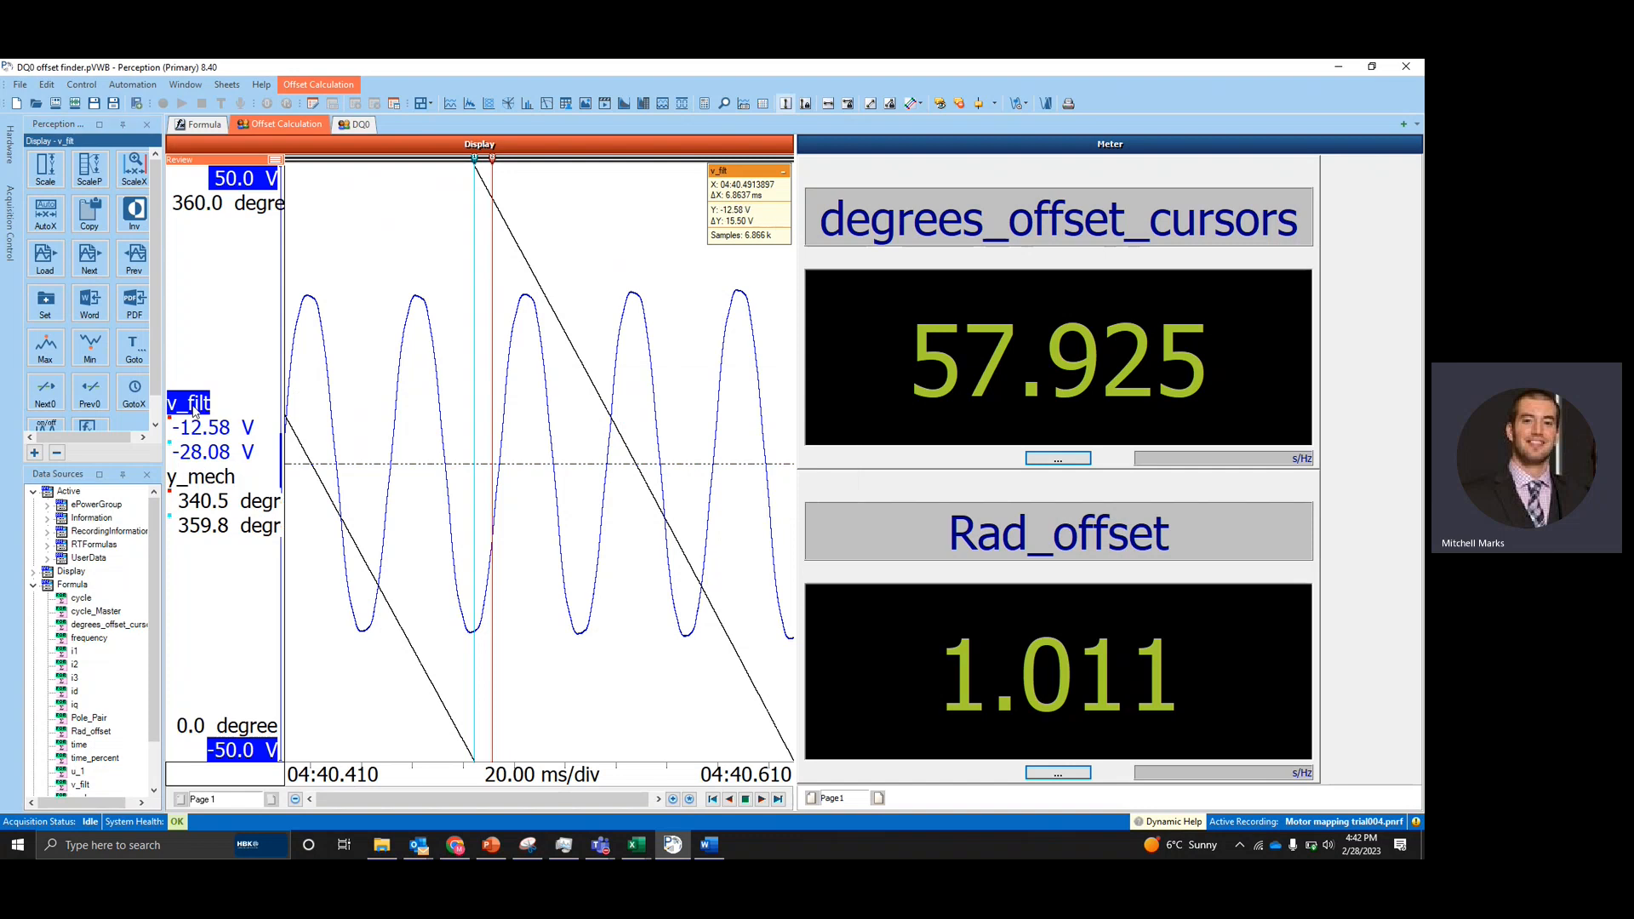
{"action": "left_click_drag", "start_coordinate": [492, 239], "coordinate": [493, 237]}
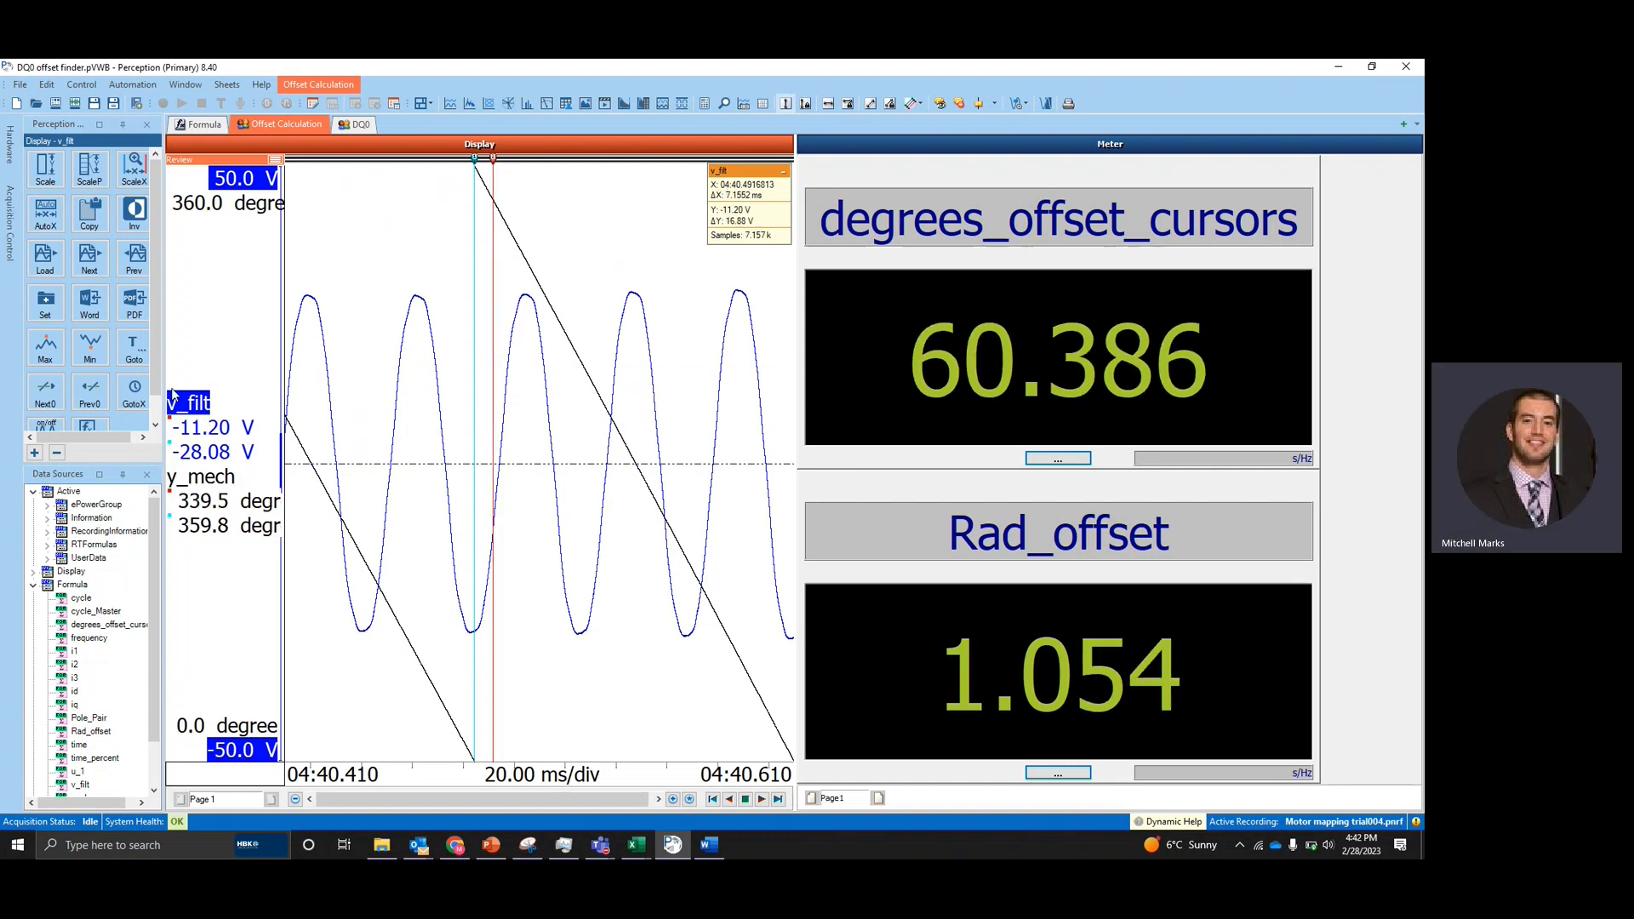
{"action": "left_click", "coordinate": [38, 390]}
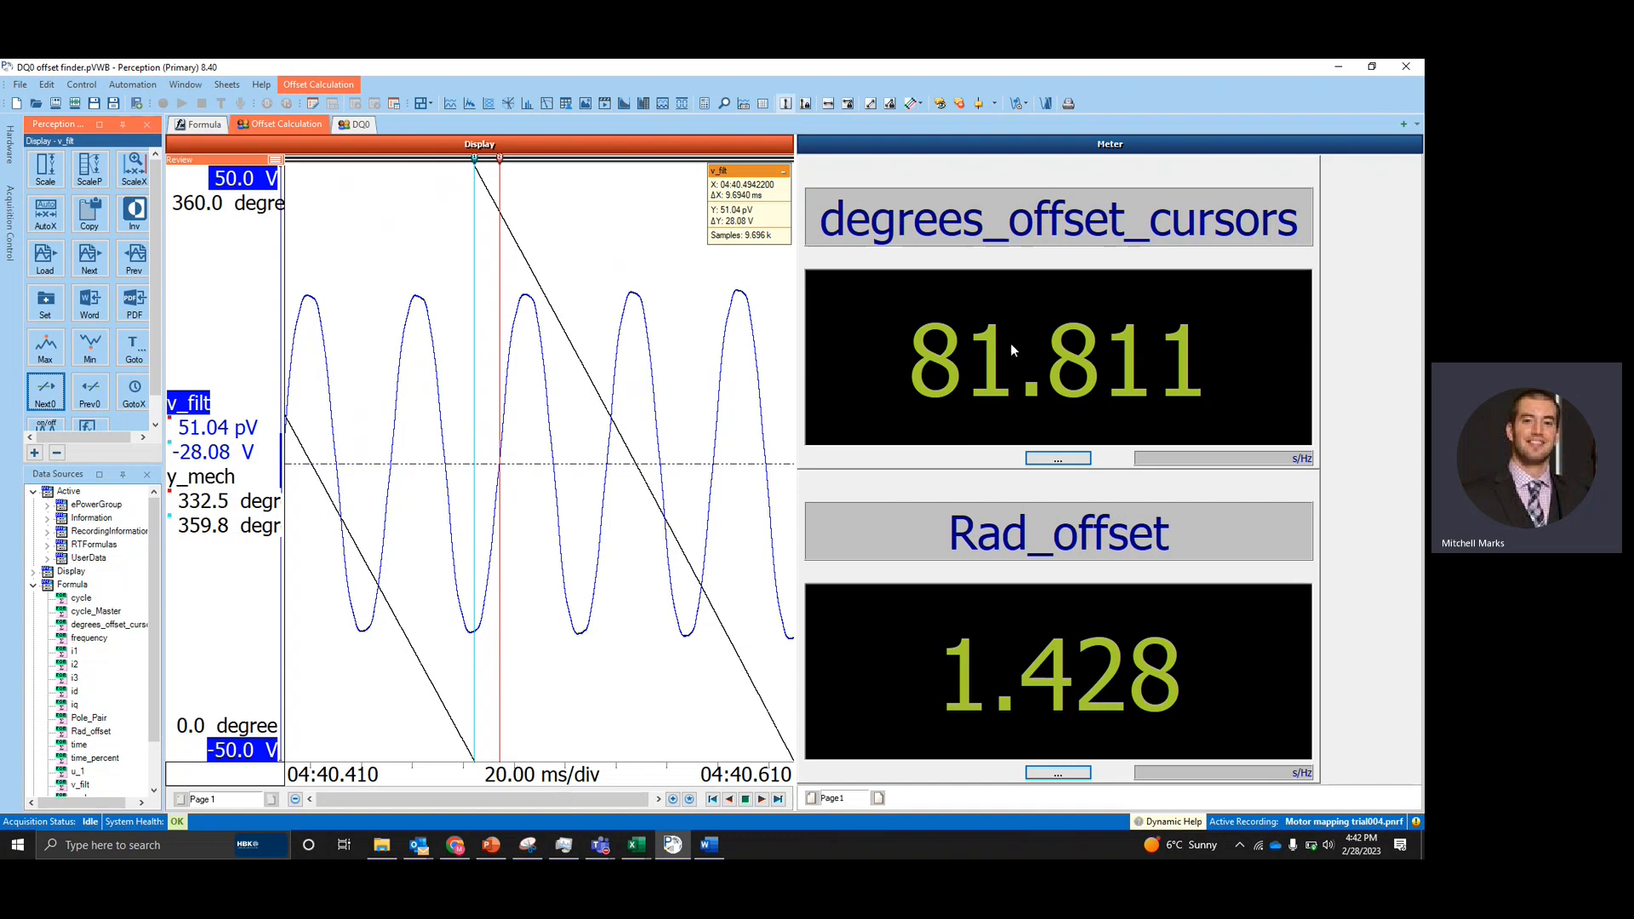
{"action": "left_click", "coordinate": [352, 123]}
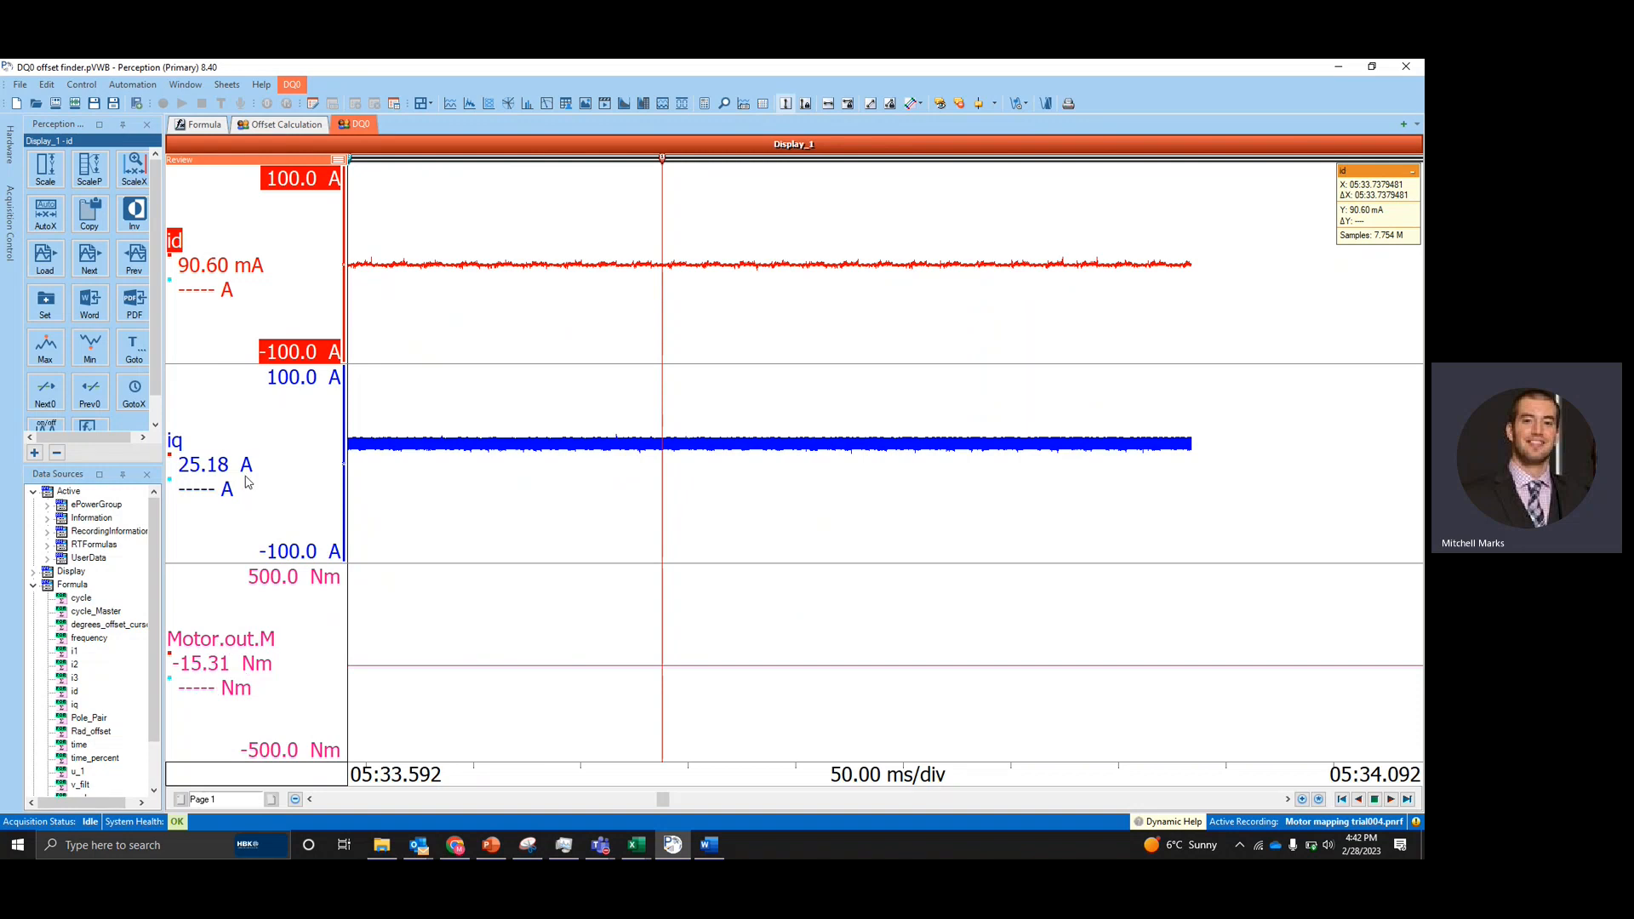
Return that cursor to before the y_mech peak on the Offset Calculation sheet and snap it to the next v_filt level crossing
{"action": "left_click", "coordinate": [262, 128]}
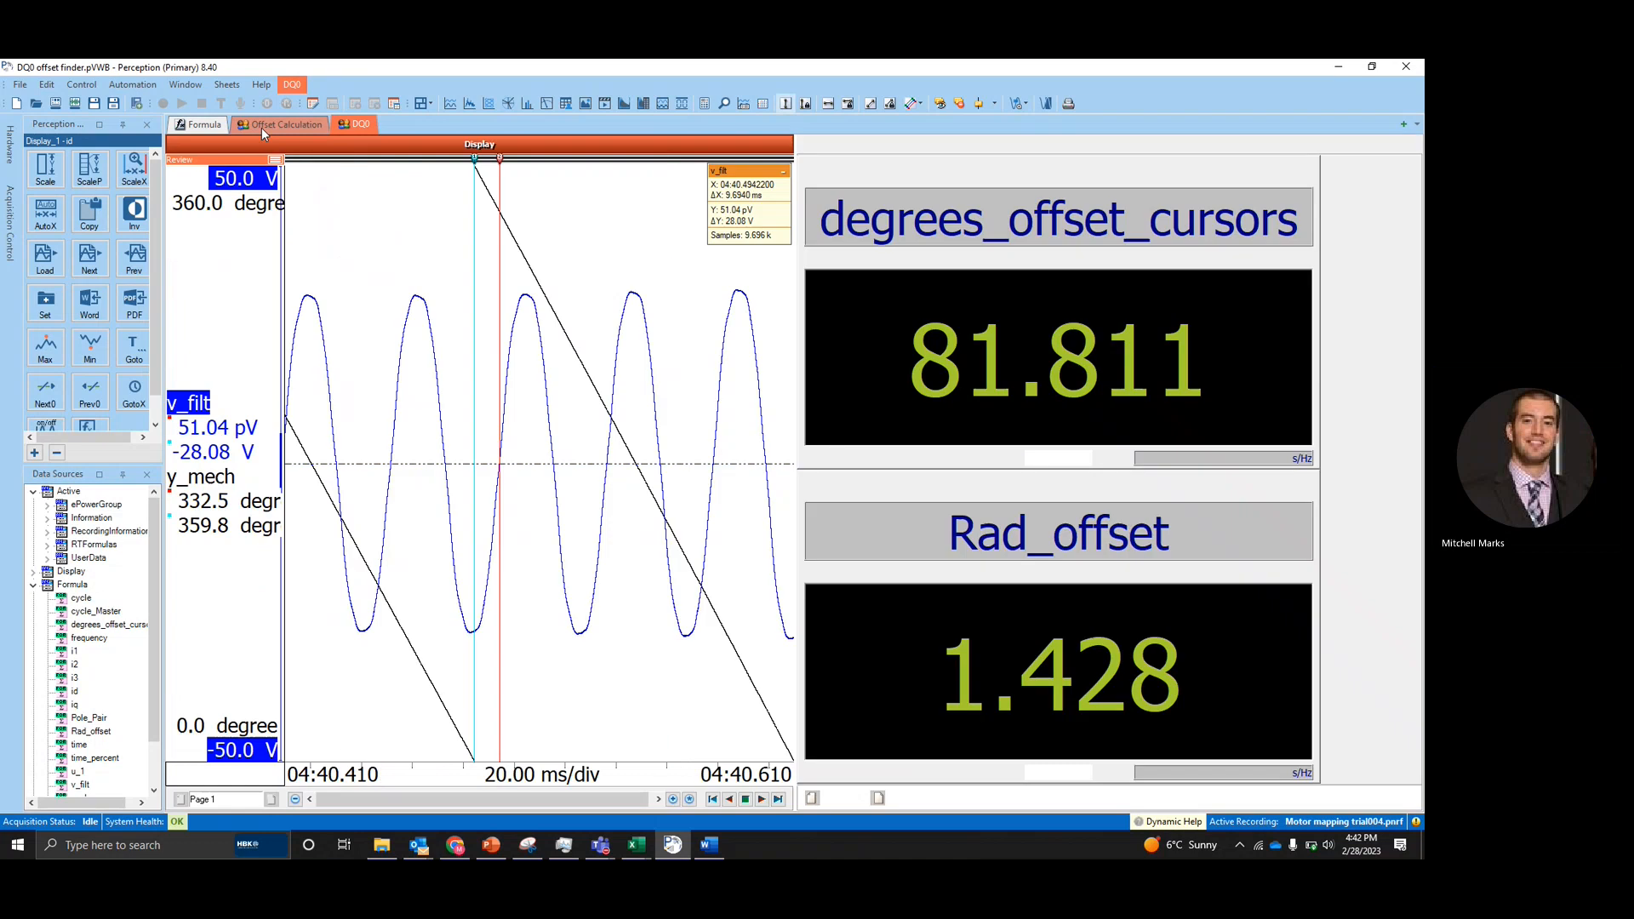
{"action": "left_click_drag", "start_coordinate": [428, 230], "coordinate": [377, 229]}
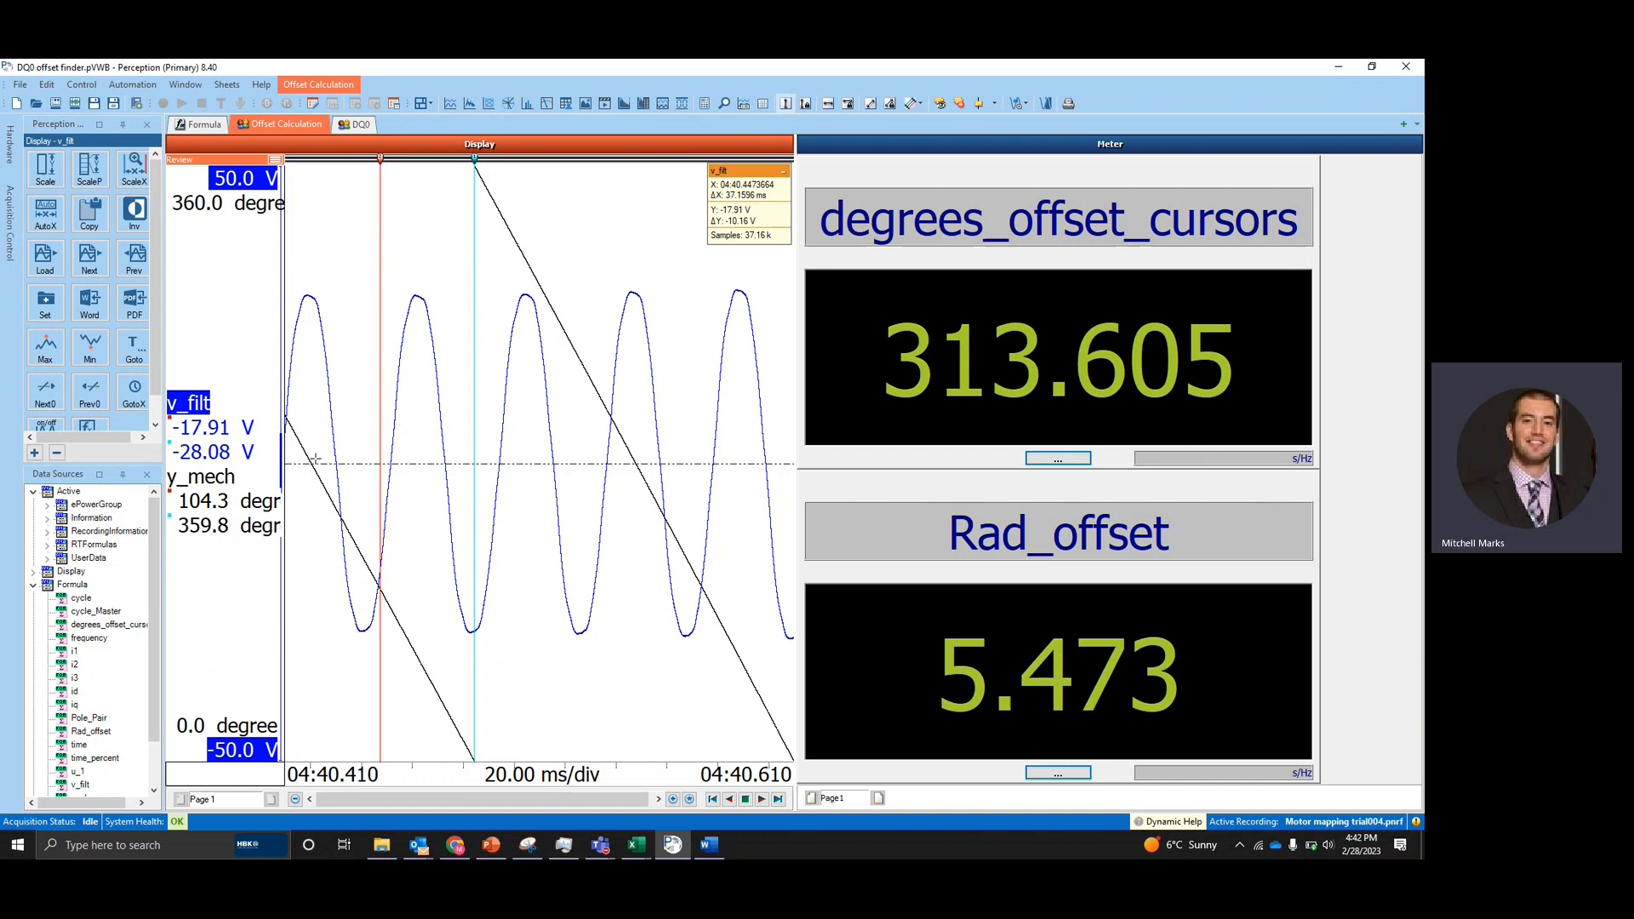
{"action": "left_click", "coordinate": [46, 391]}
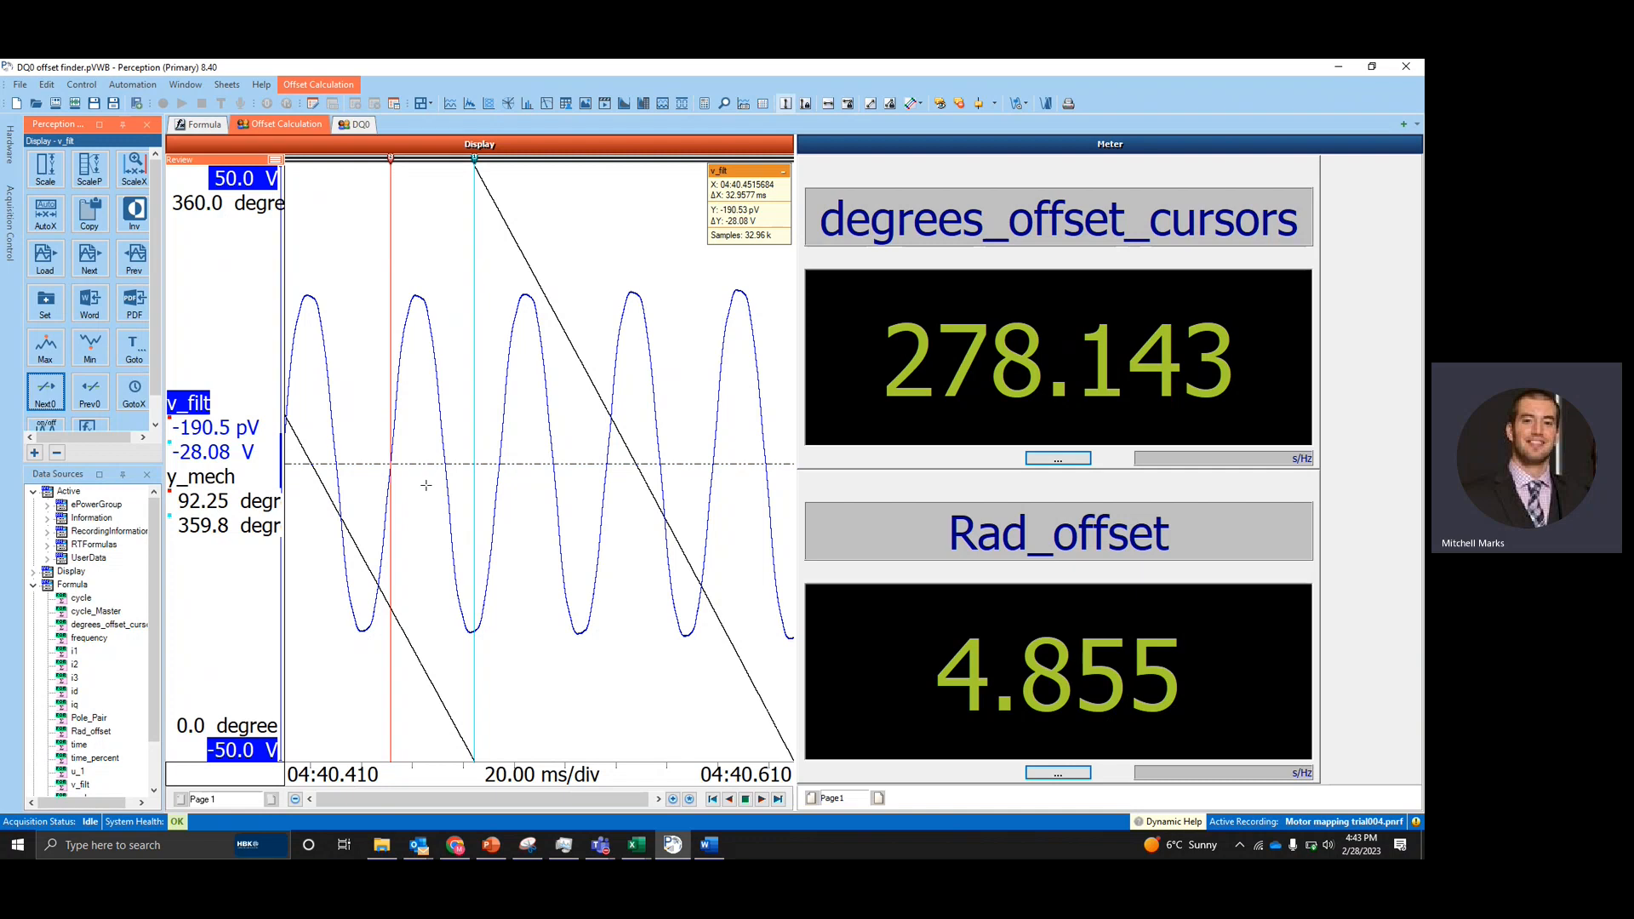
Set the Pole_Pair formula to 2 and view its effect on the id and iq traces on the DQ0 sheet
{"action": "left_click", "coordinate": [208, 127]}
{"action": "left_click", "coordinate": [553, 452]}
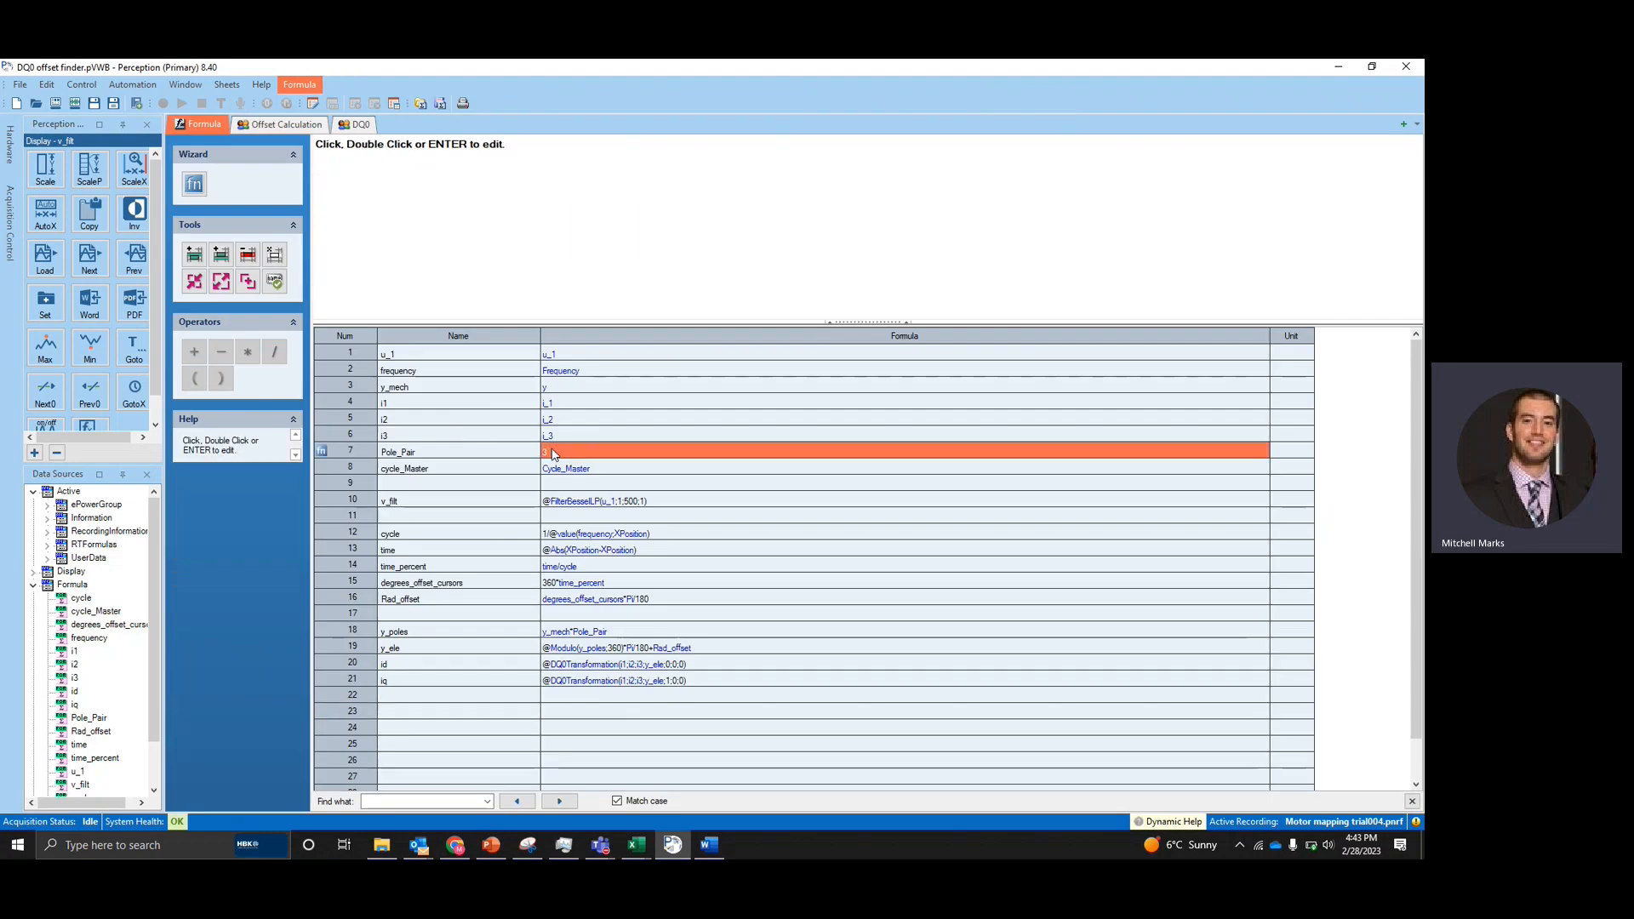
{"action": "left_click", "coordinate": [553, 452]}
{"action": "type", "text": "2"}
{"action": "key", "text": "Return"}
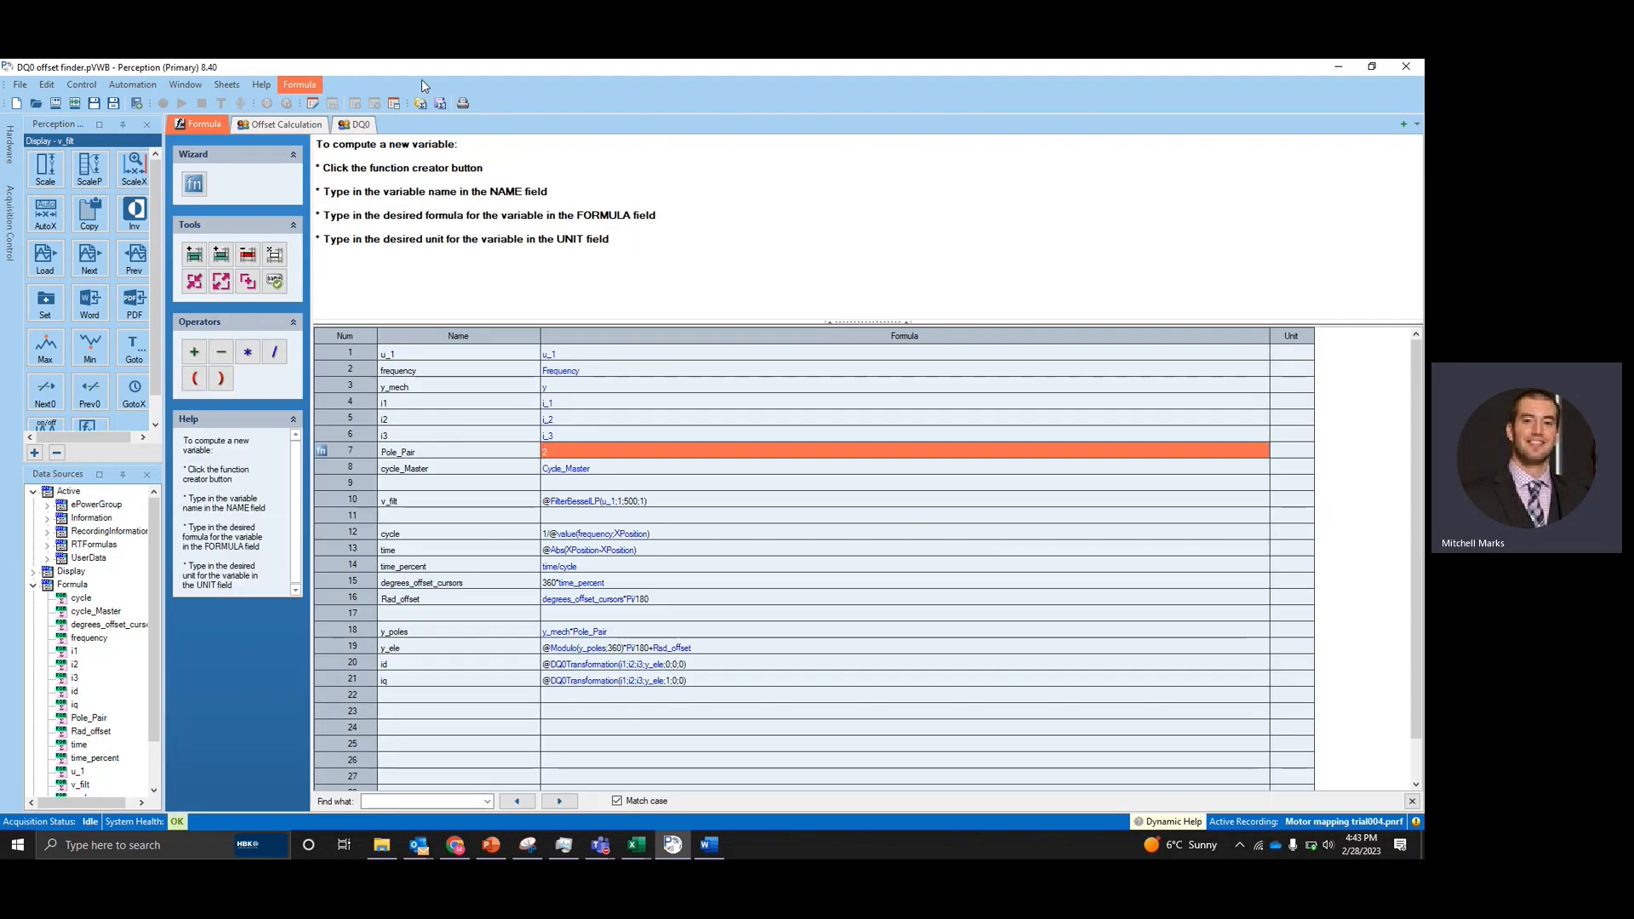
{"action": "left_click", "coordinate": [357, 124]}
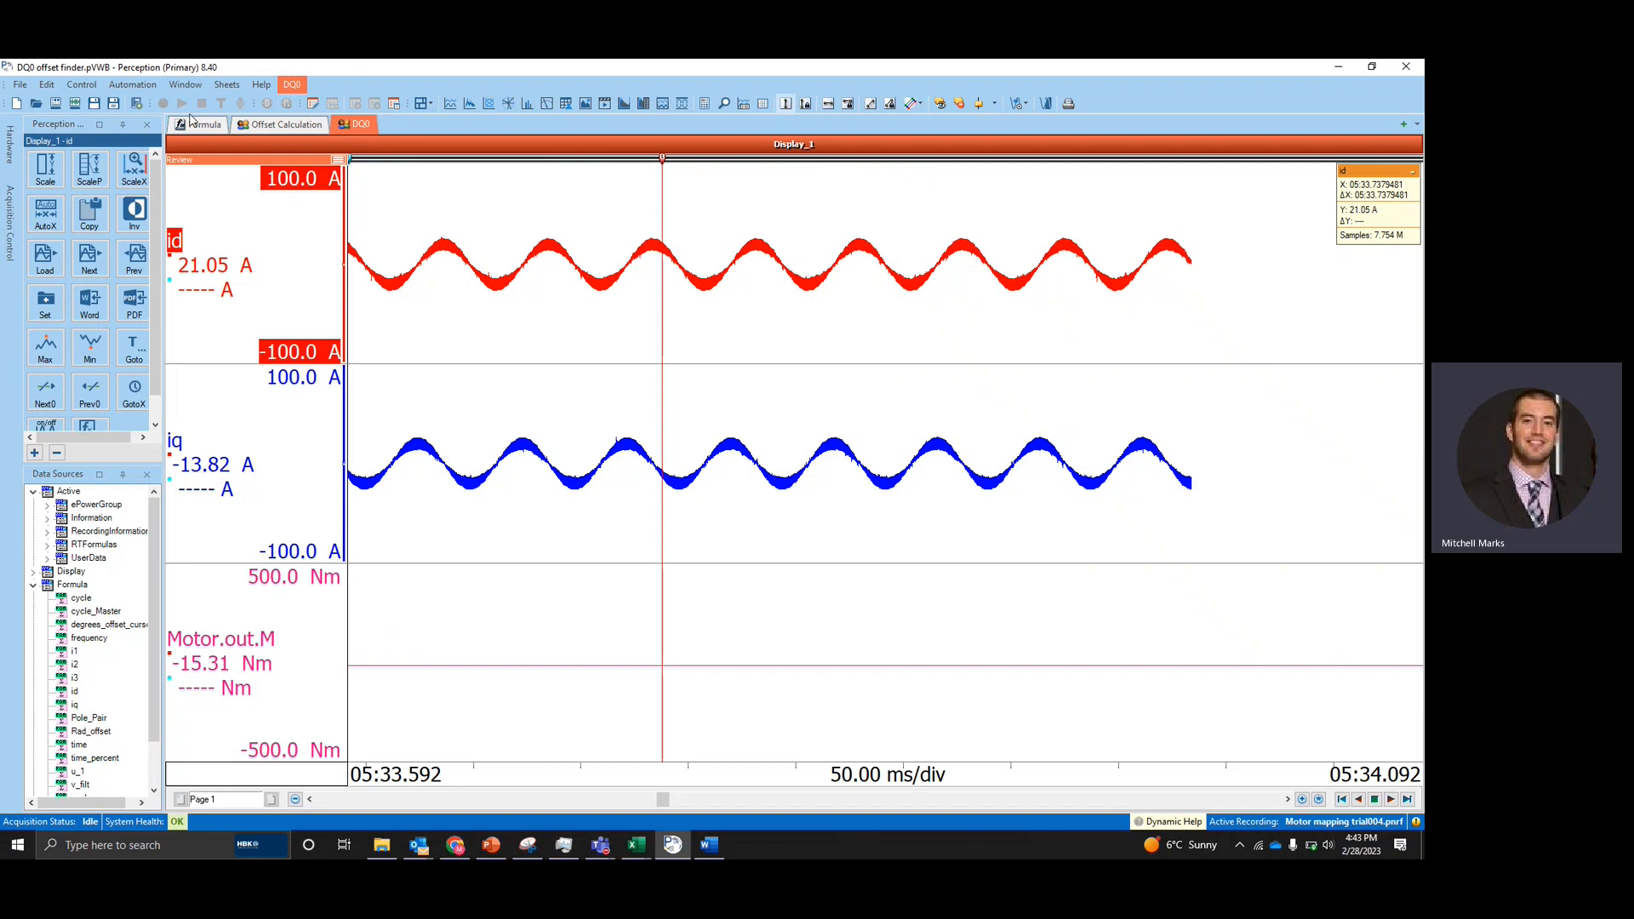
Set the Pole_Pair formula to 3 and show the id and iq traces on the DQ0 sheet
{"action": "left_click", "coordinate": [192, 122]}
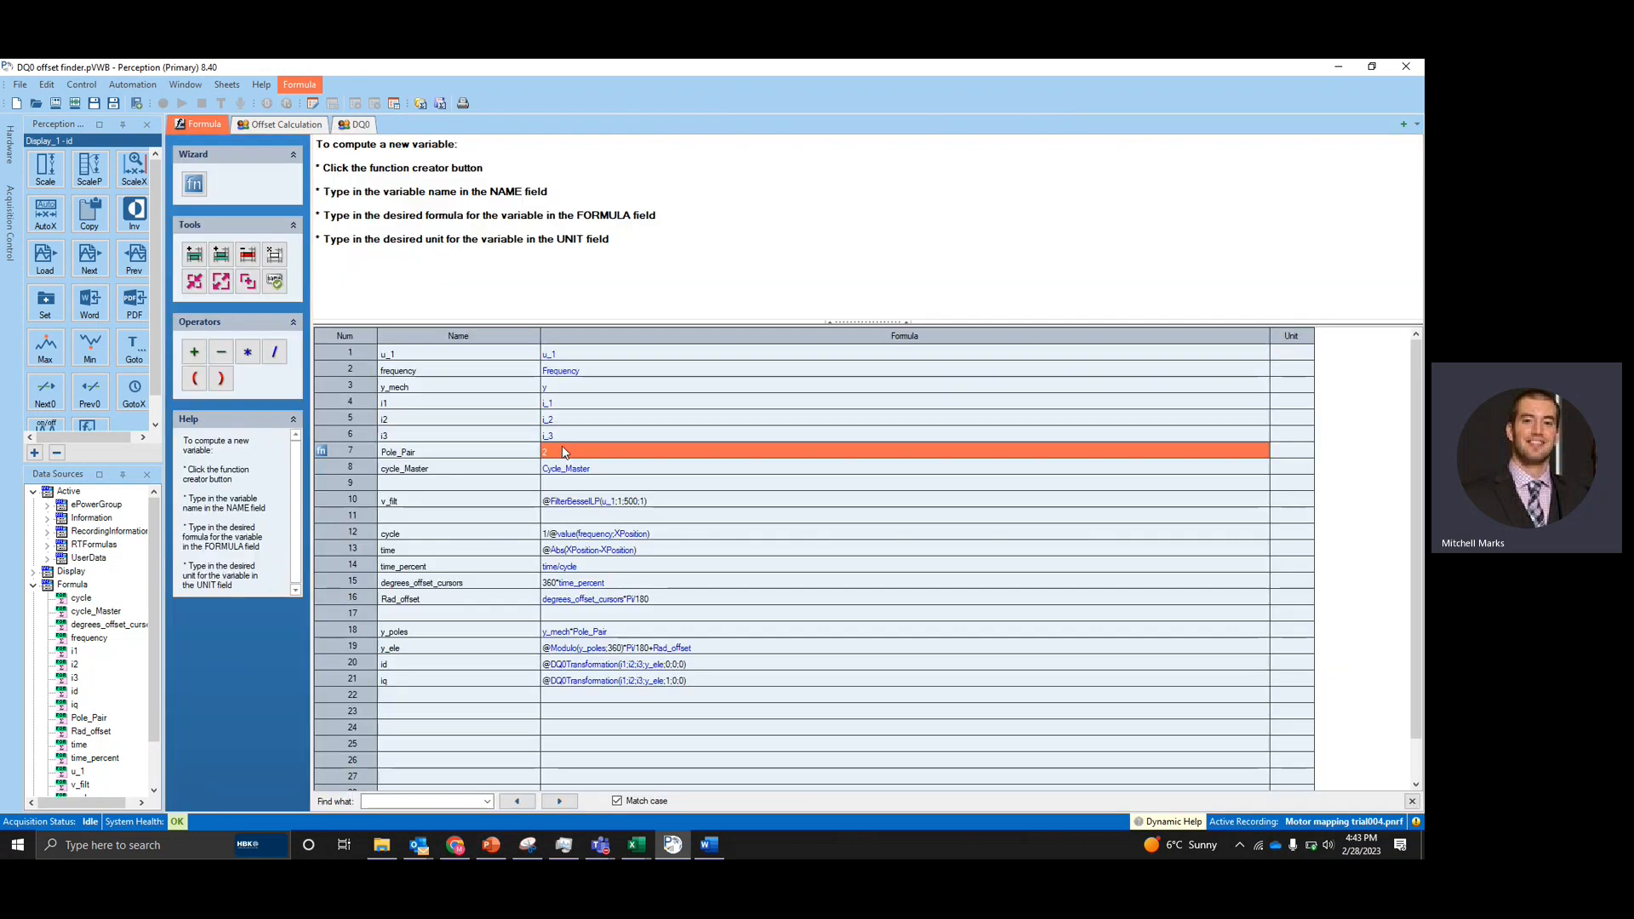
{"action": "left_click", "coordinate": [561, 447]}
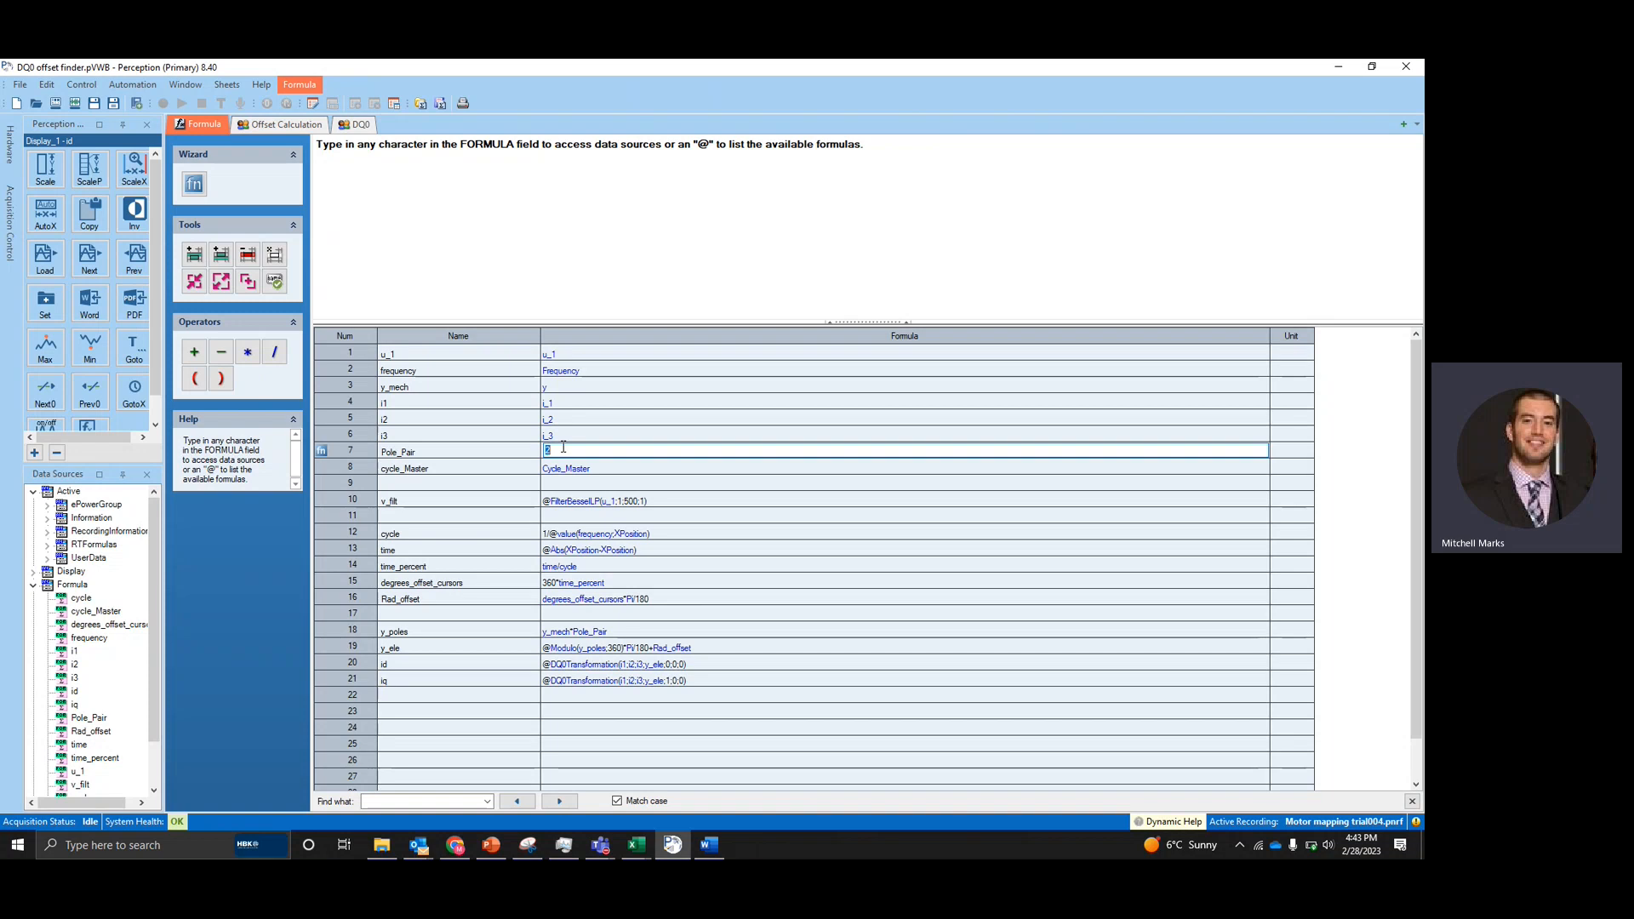
{"action": "type", "text": "3"}
{"action": "key", "text": "Return"}
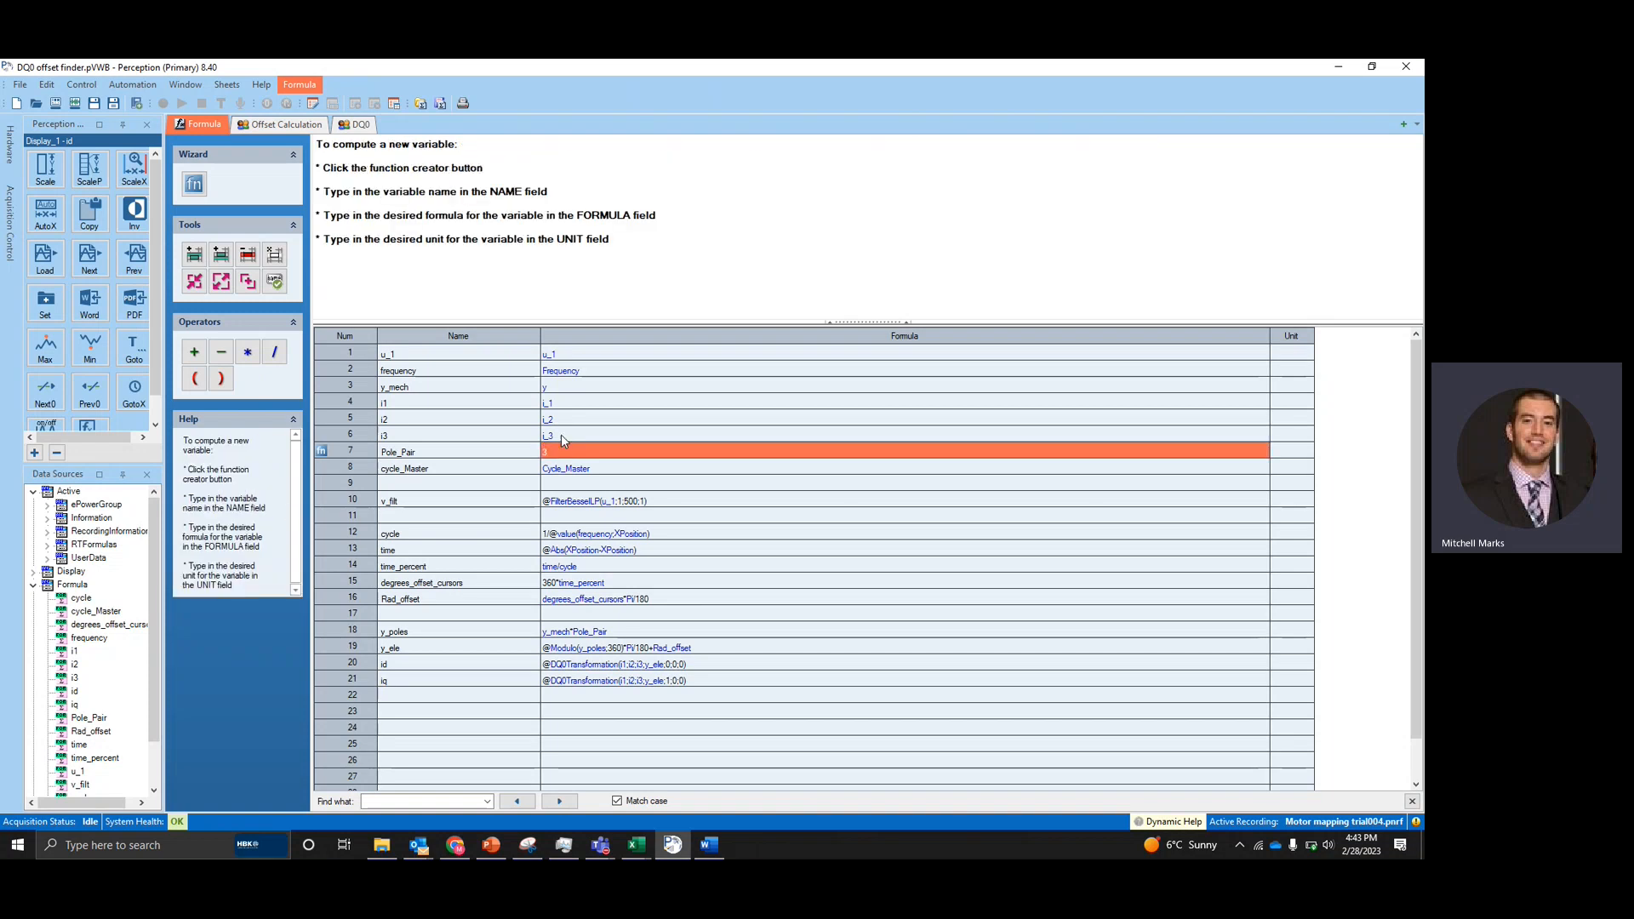
{"action": "left_click", "coordinate": [359, 126]}
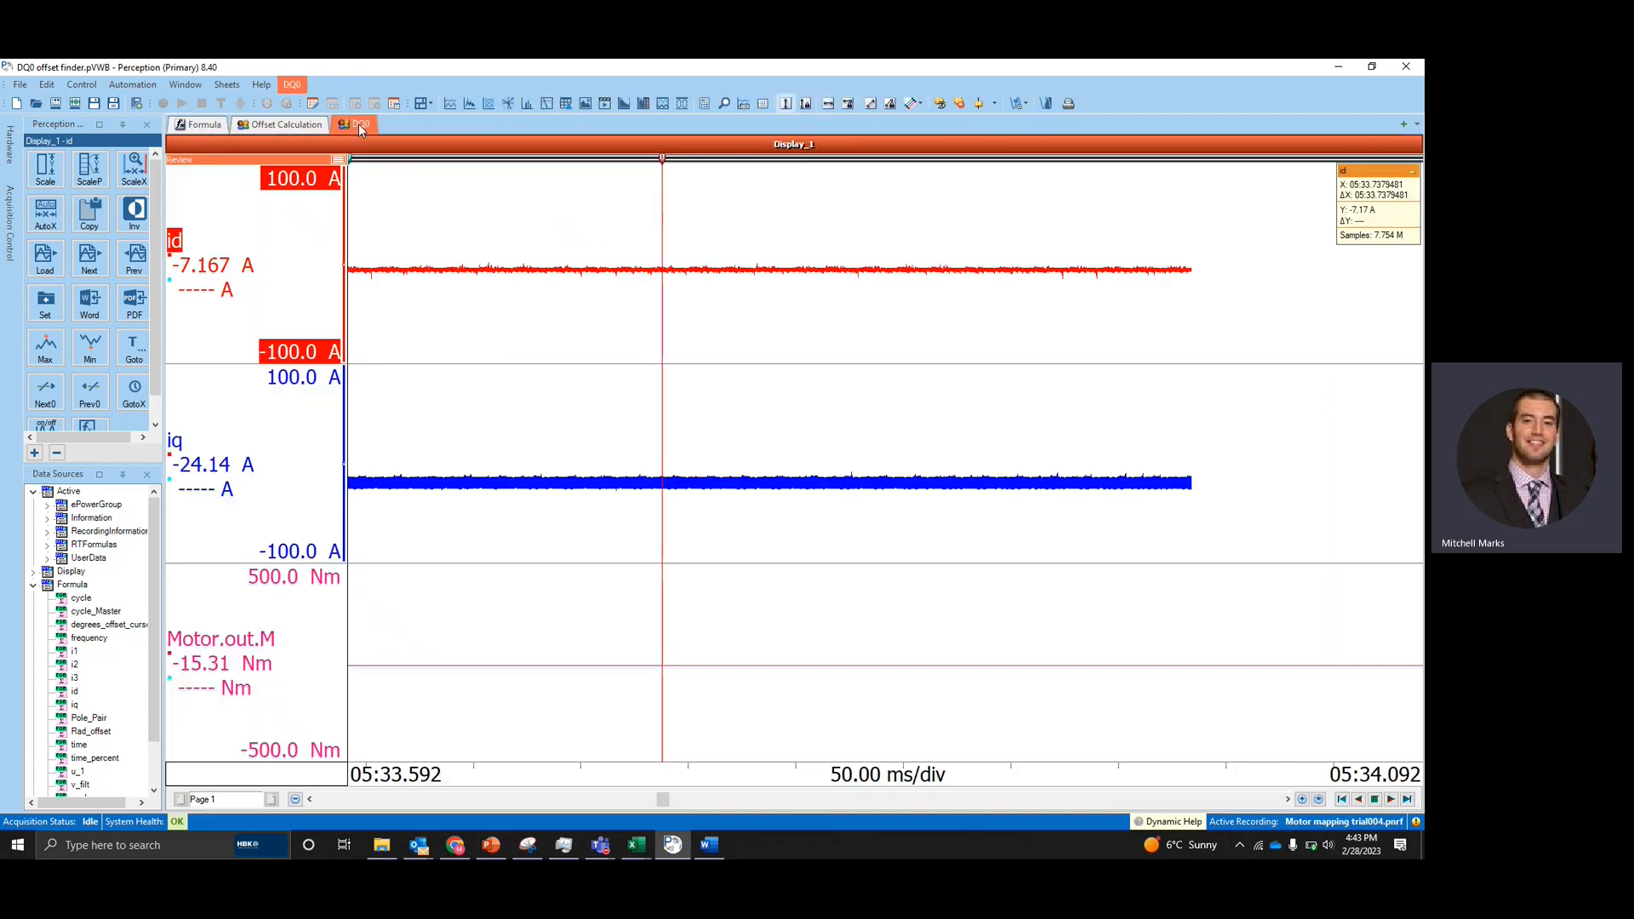
Add an XY display linked to Display_1, plotting iq and Motor.out.M against id, and move the Display_1 cursor to about 05:33.704
{"action": "left_click", "coordinate": [489, 103]}
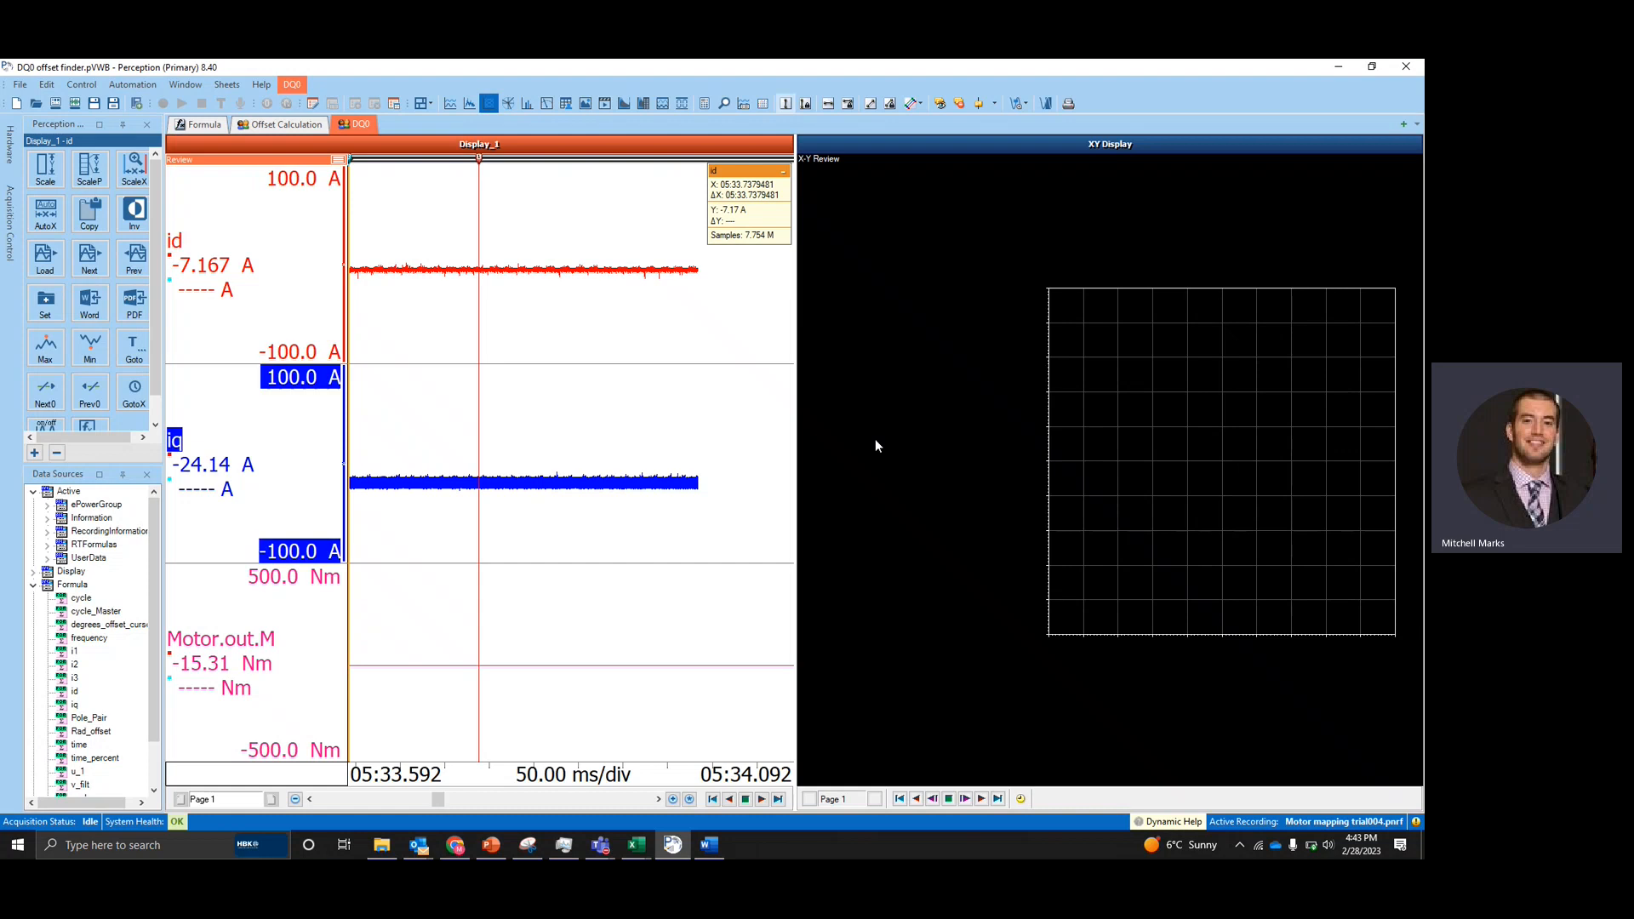
{"action": "left_click", "coordinate": [874, 439]}
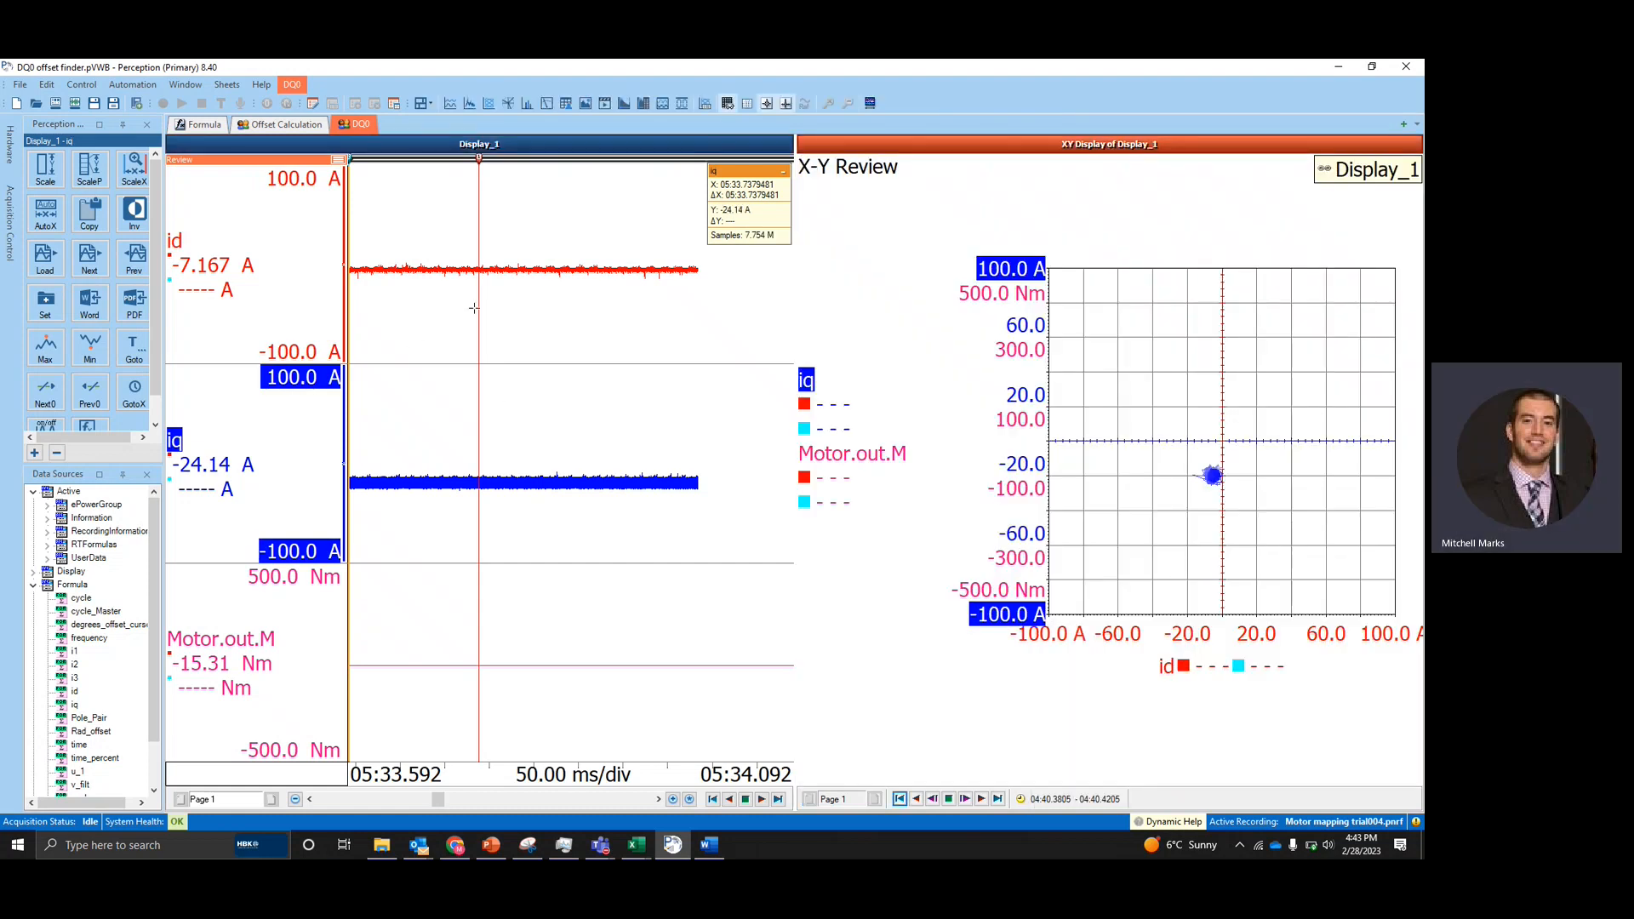
{"action": "left_click_drag", "start_coordinate": [479, 308], "coordinate": [449, 310]}
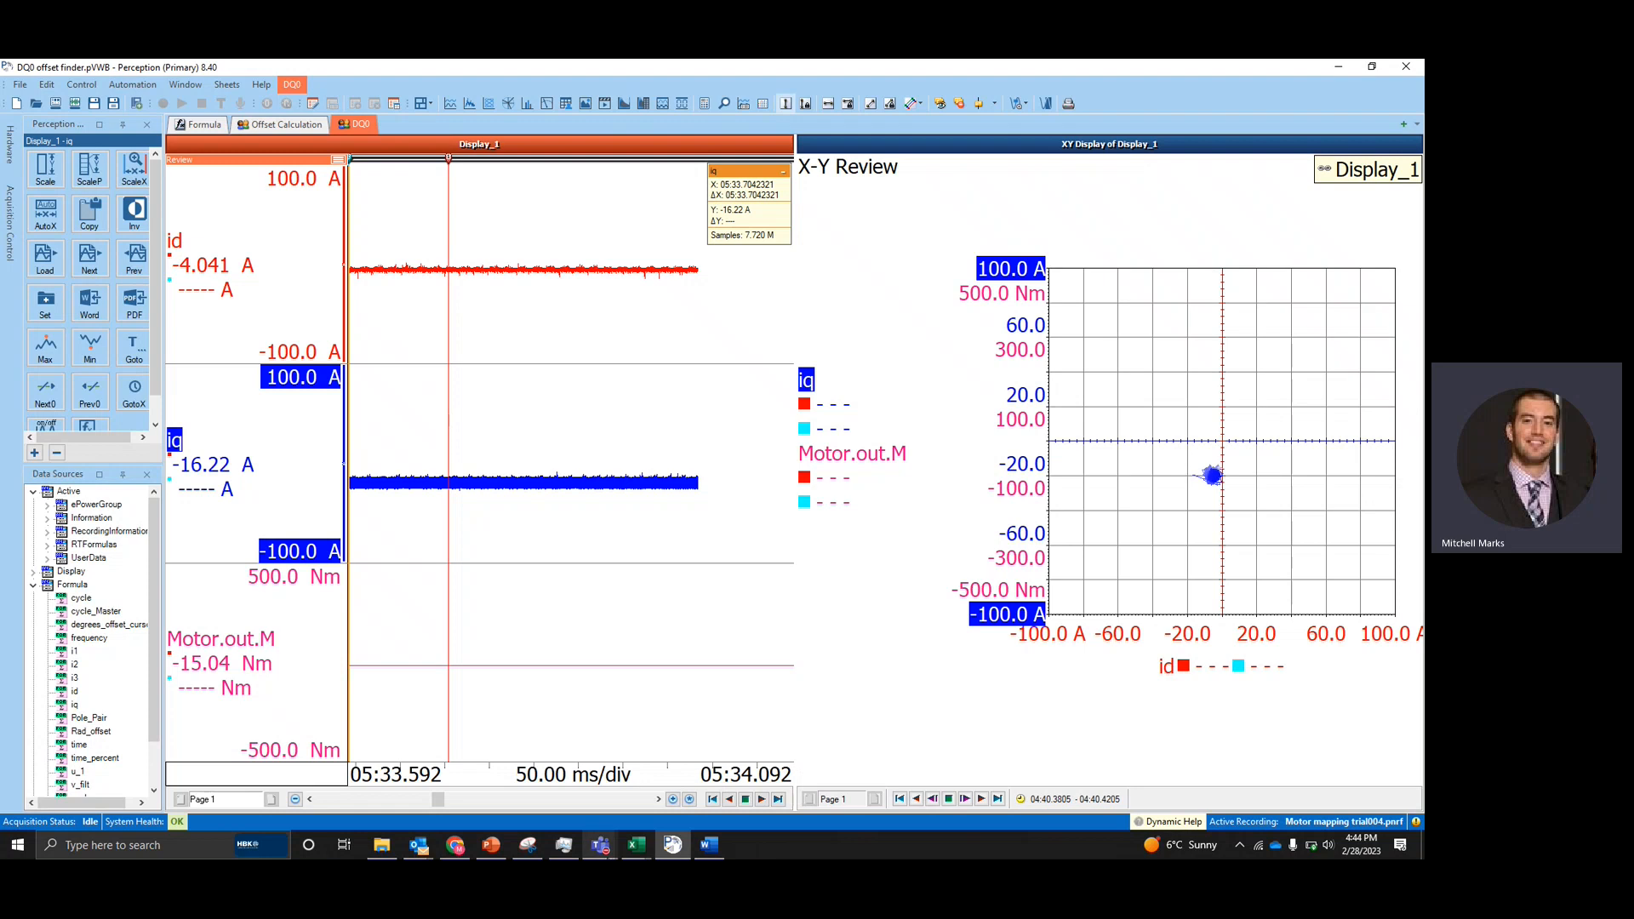
Switch to the Microsoft Teams meeting window and open its recording and transcription options
{"action": "left_click", "coordinate": [600, 844]}
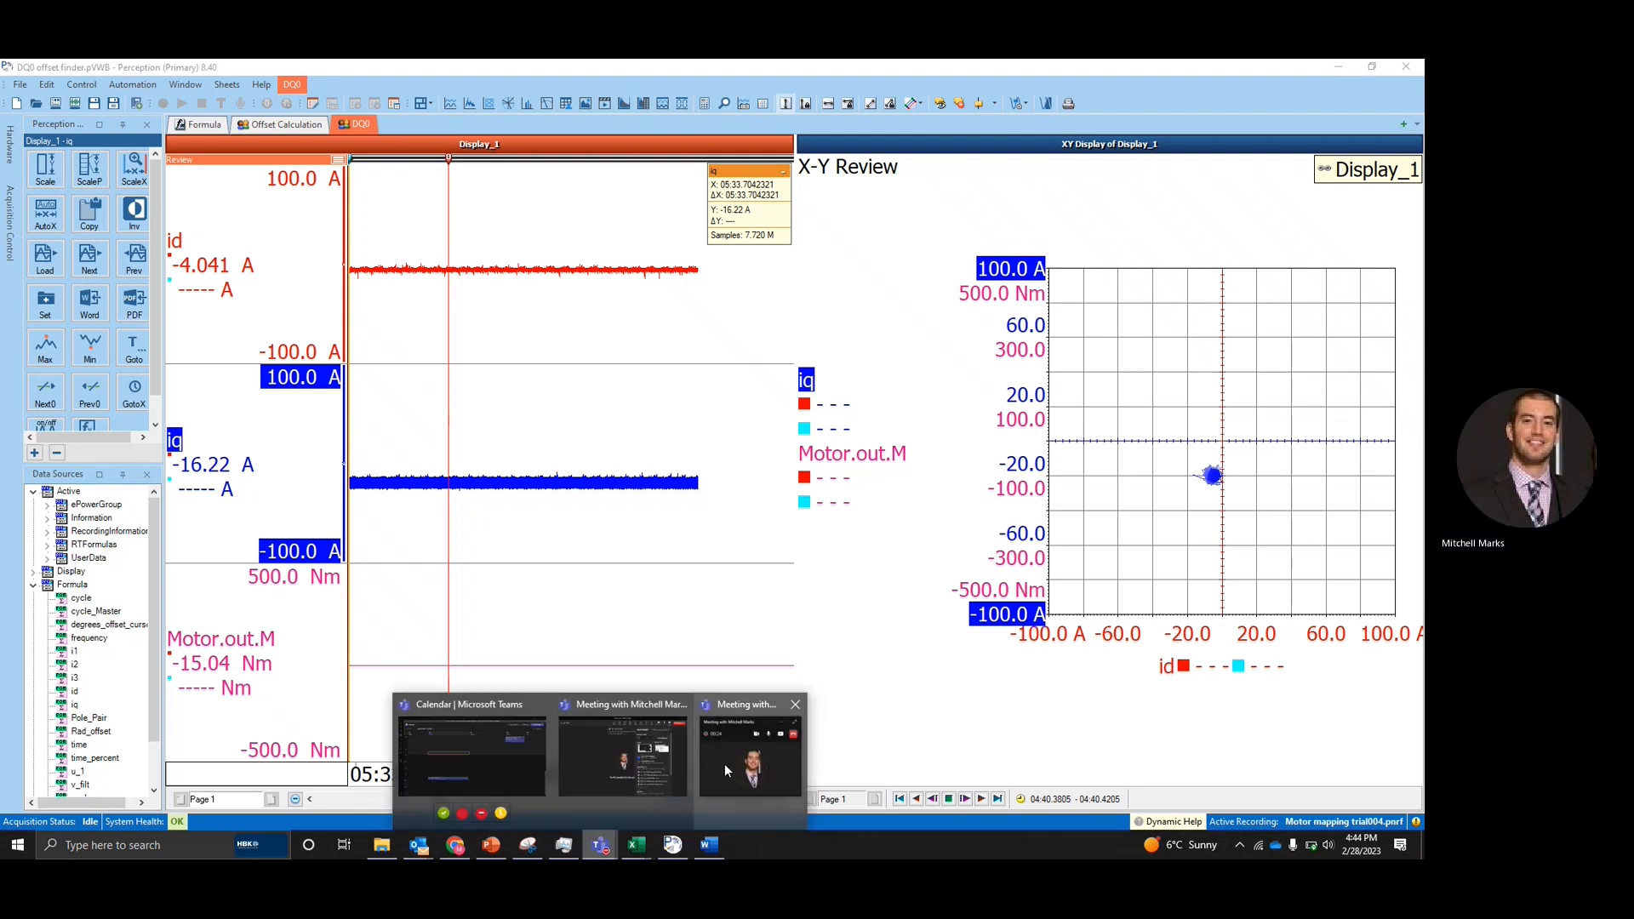
{"action": "left_click", "coordinate": [725, 770]}
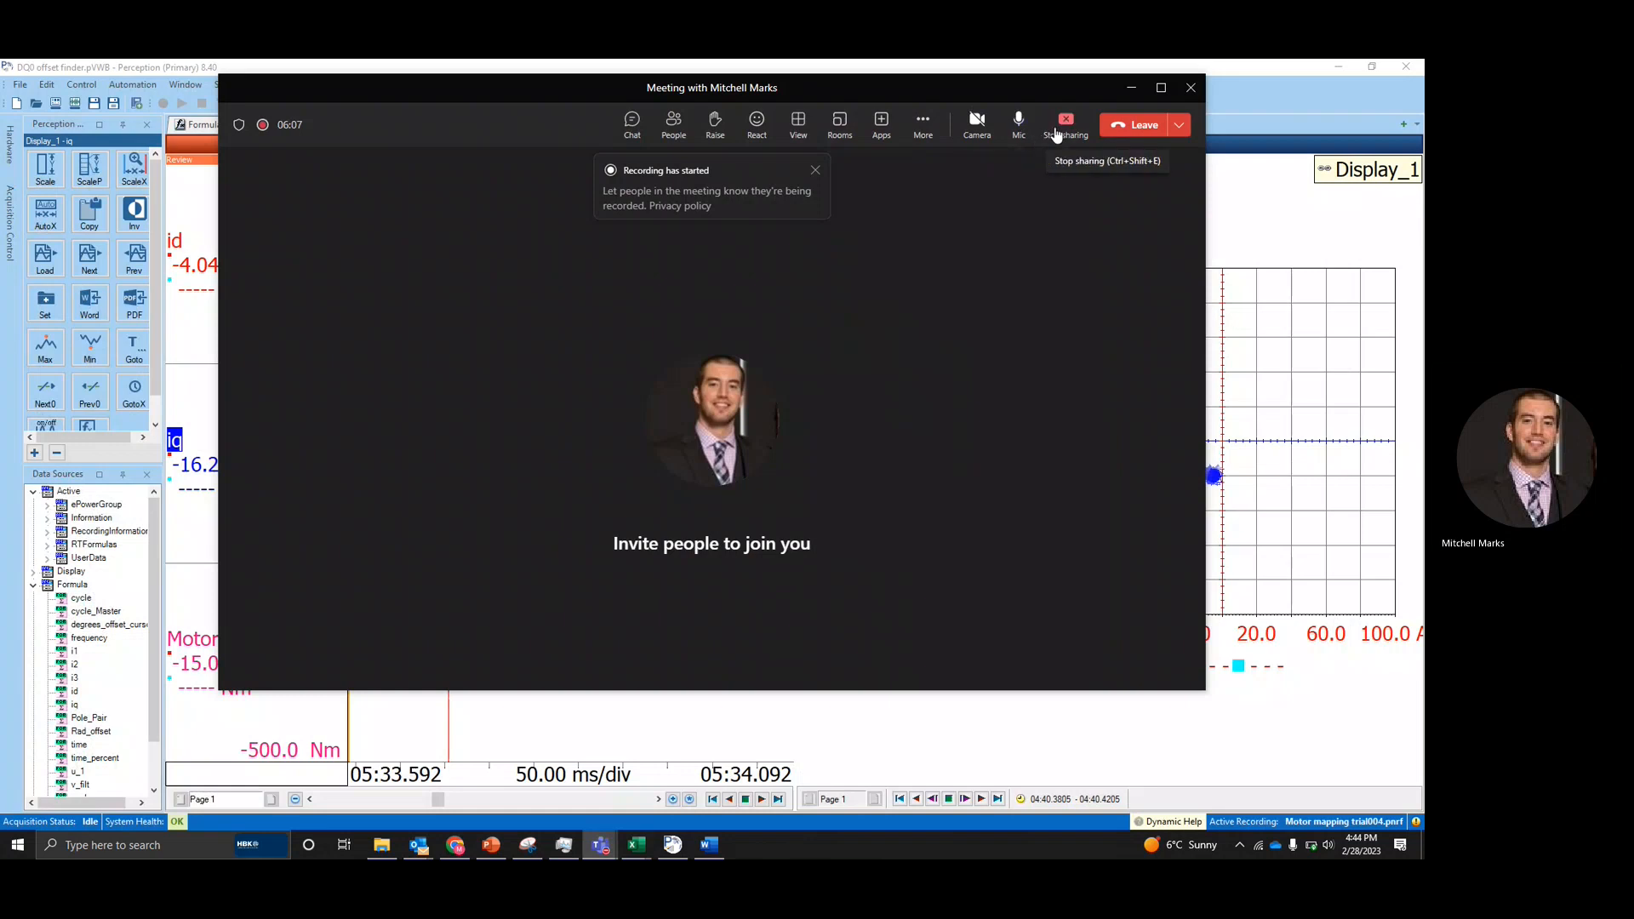
{"action": "left_click", "coordinate": [922, 124]}
{"action": "mouse_move", "coordinate": [940, 170]}
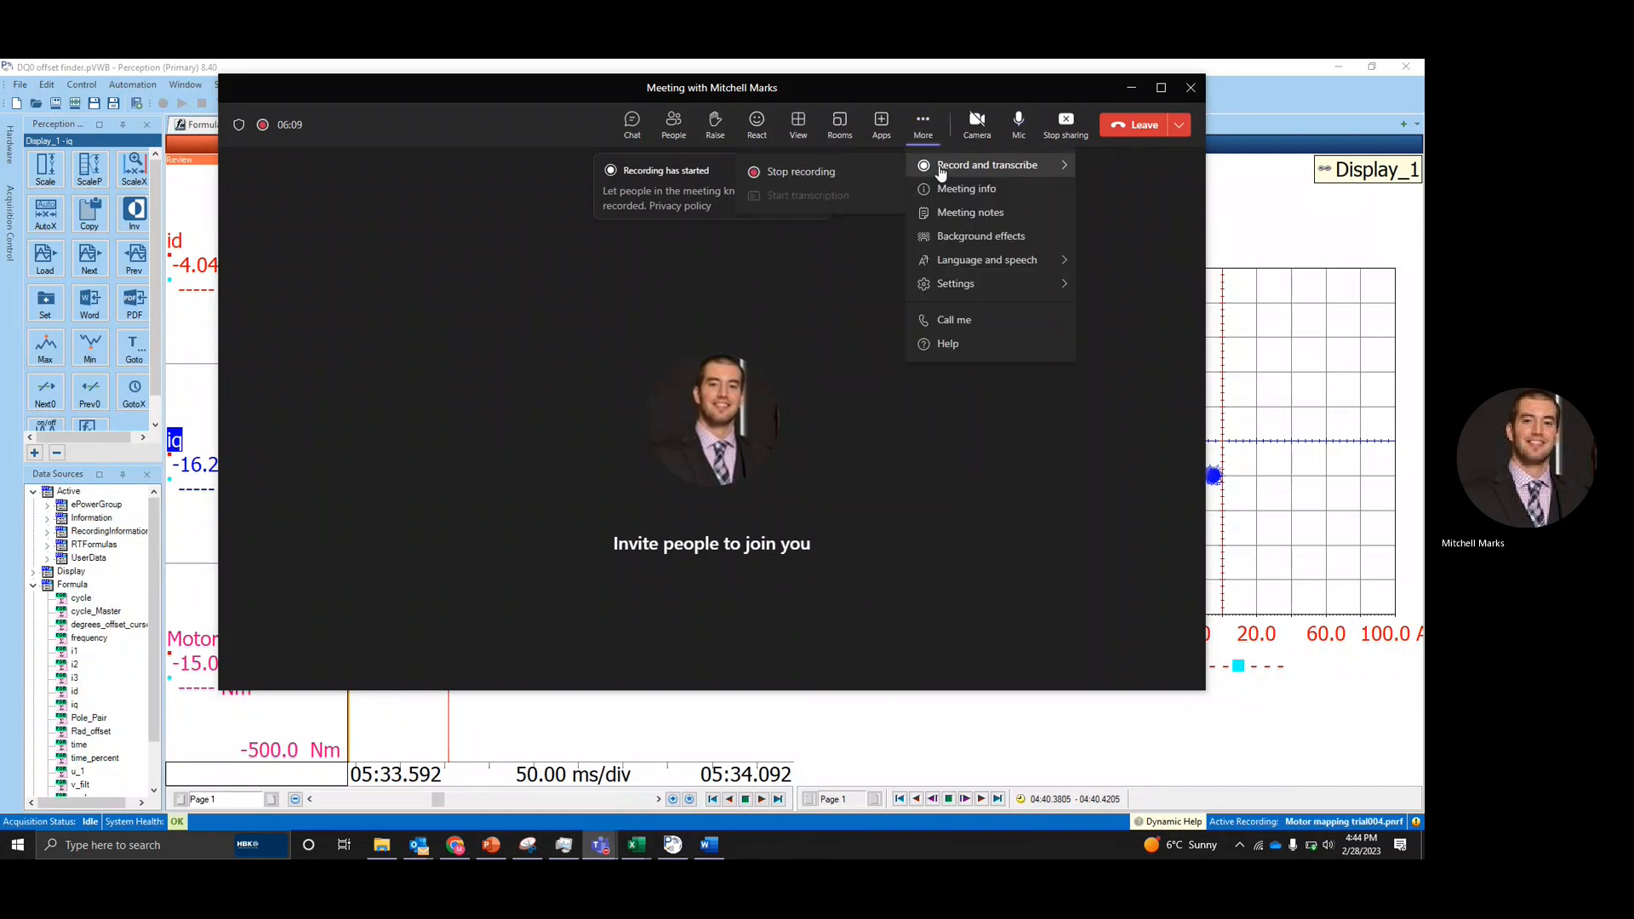